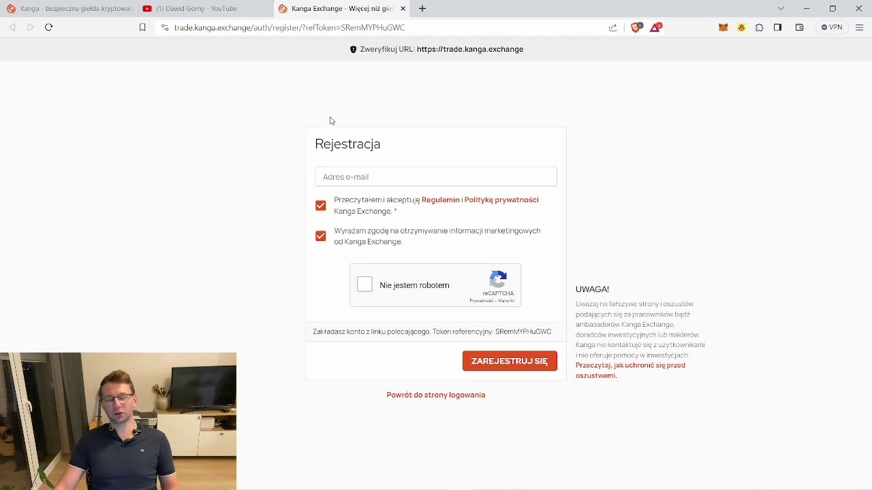
# Step: Go to the Kanga Exchange login page from the Kanga homepage, complete the robot check and log in to the account
pyautogui.click(95, 8)
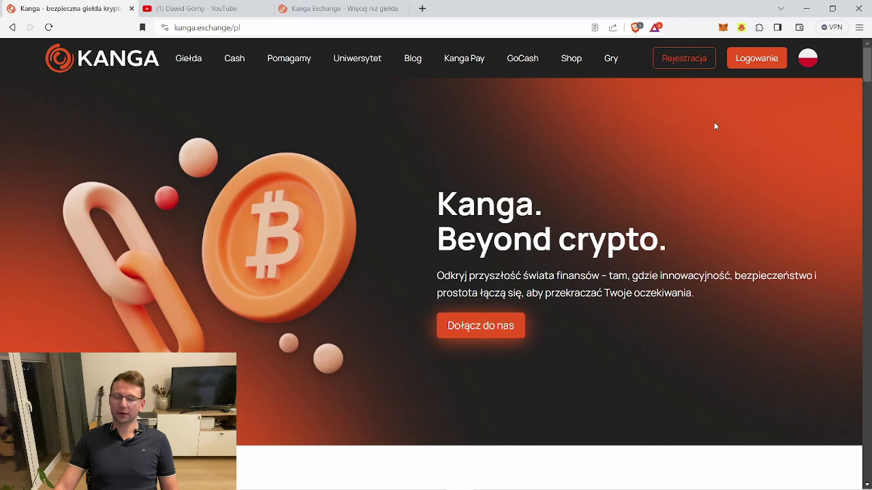
pyautogui.click(747, 63)
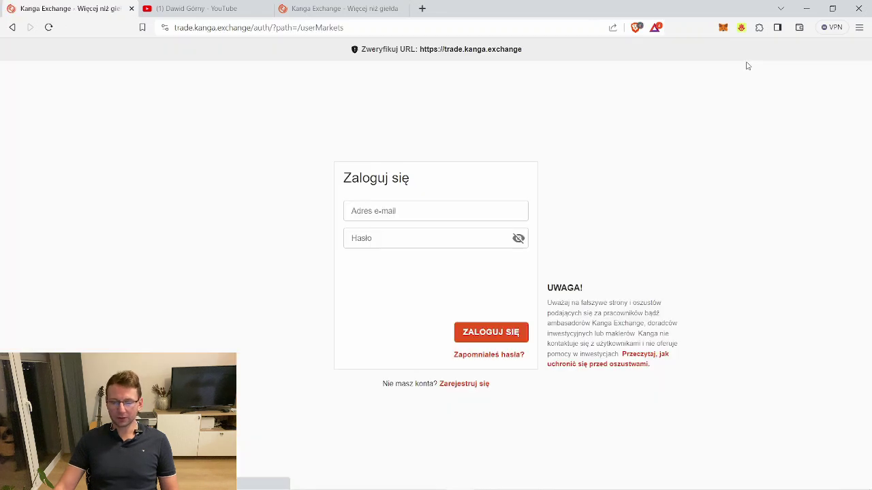
pyautogui.click(364, 285)
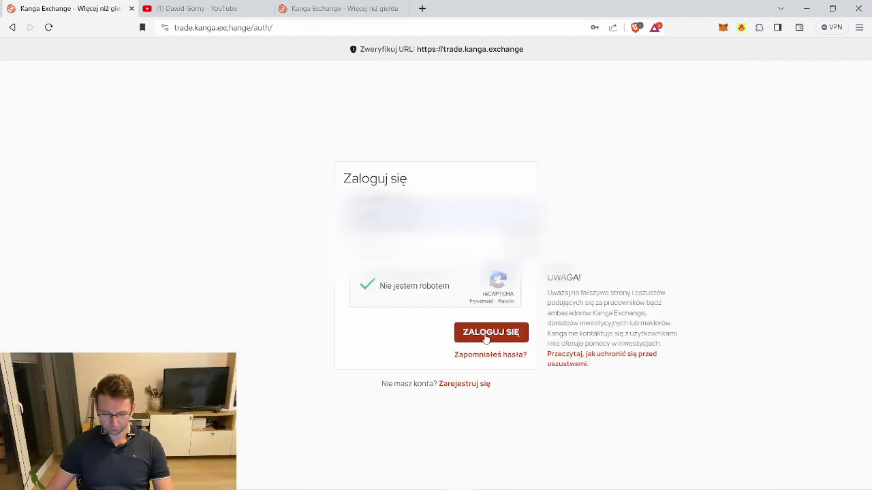
pyautogui.click(485, 334)
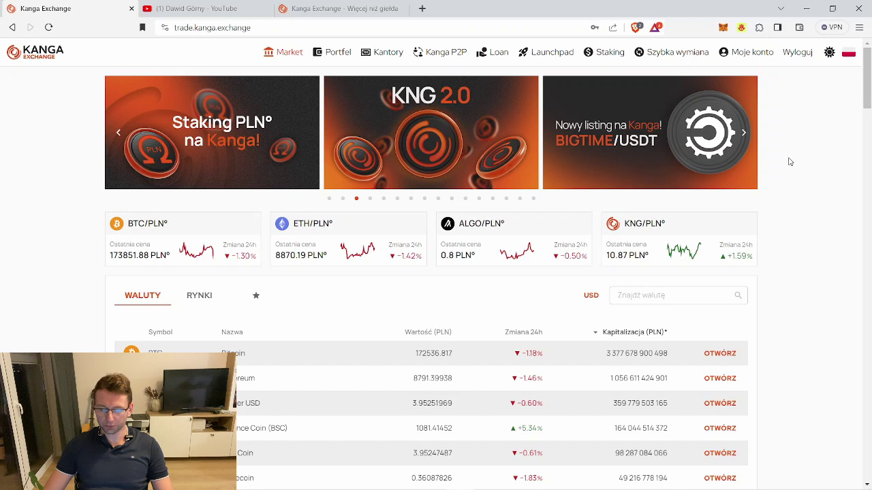
# Step: Open the account's two-factor authentication (2FA) settings
pyautogui.click(752, 59)
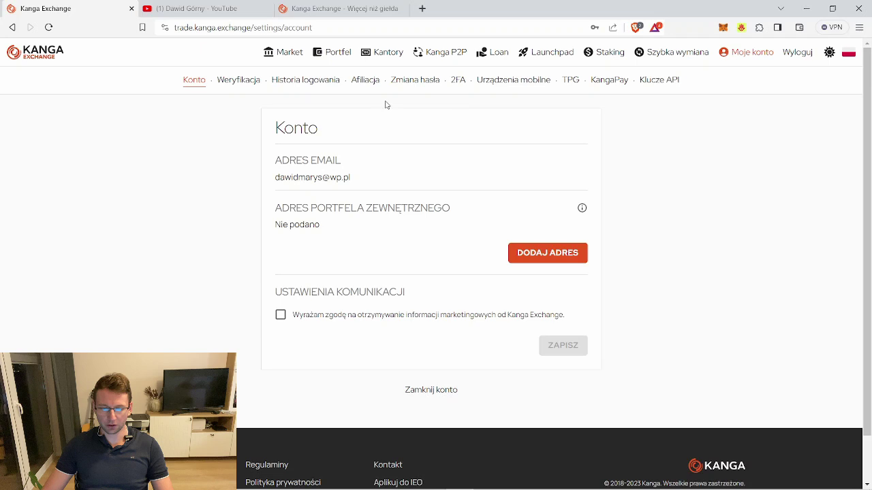
pyautogui.click(458, 82)
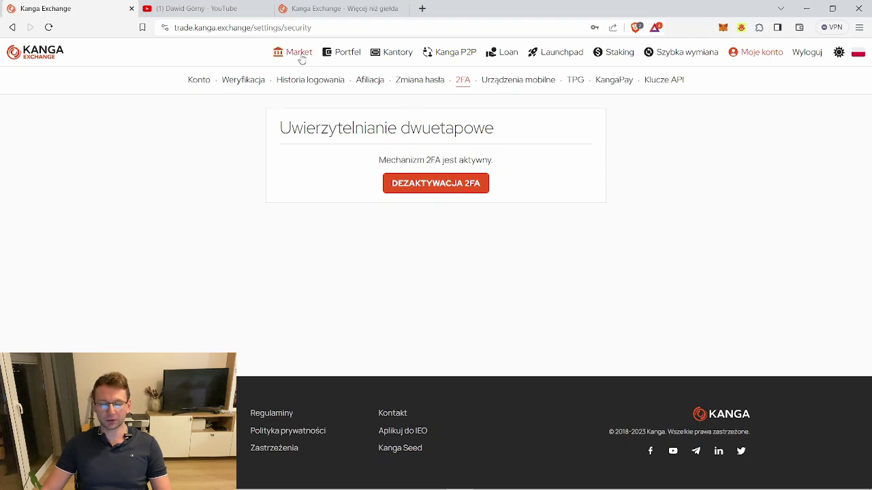
# Step: Open the wallet's deposit form and choose PLNº - omegaPLN as the currency
pyautogui.click(348, 55)
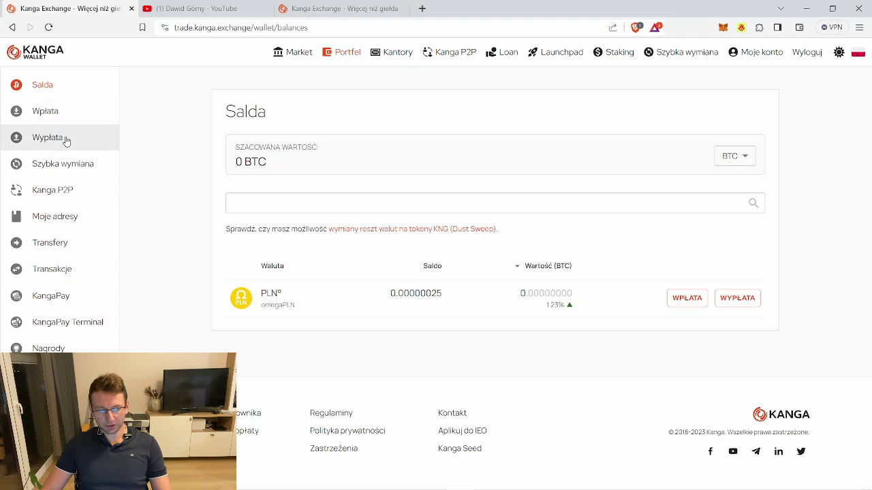
pyautogui.click(57, 118)
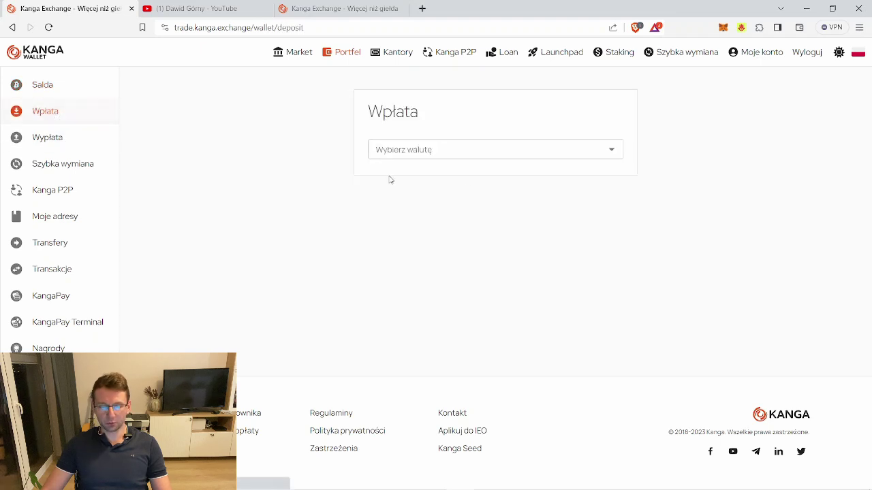
pyautogui.click(456, 152)
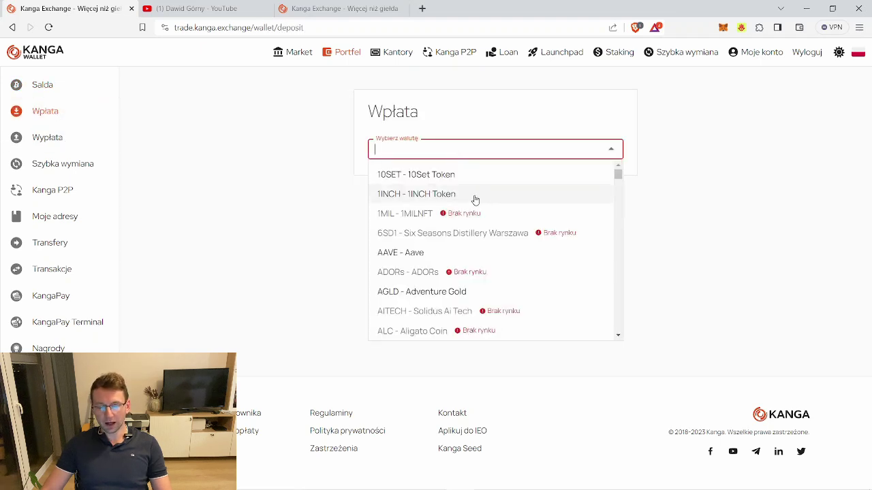
pyautogui.scroll(-5, 473, 199)
pyautogui.scroll(-5, 475, 208)
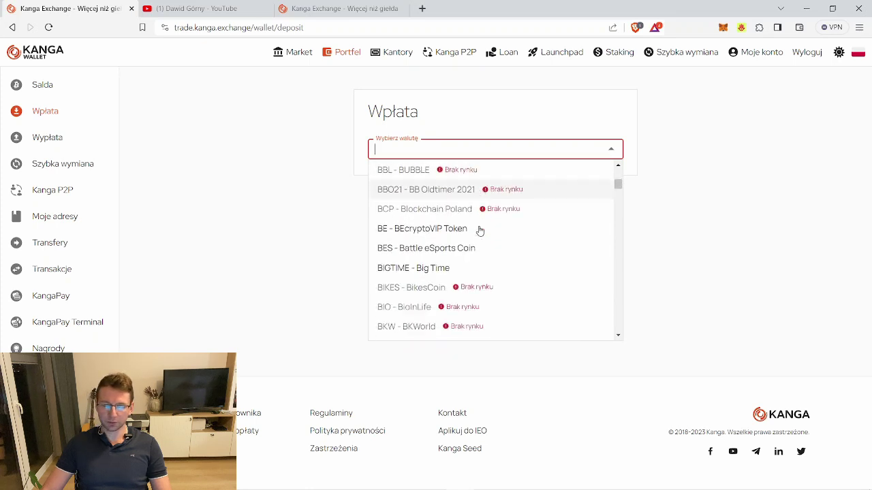
pyautogui.scroll(6, 478, 231)
pyautogui.scroll(4, 479, 245)
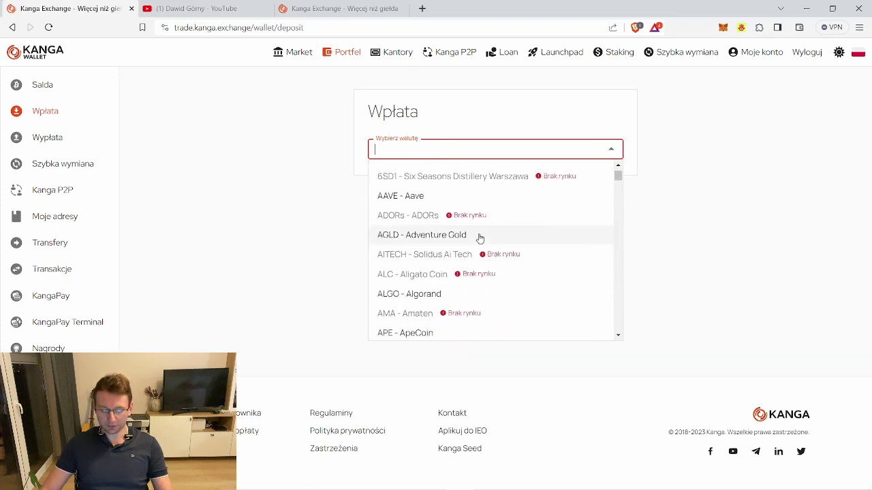
pyautogui.write('pln')
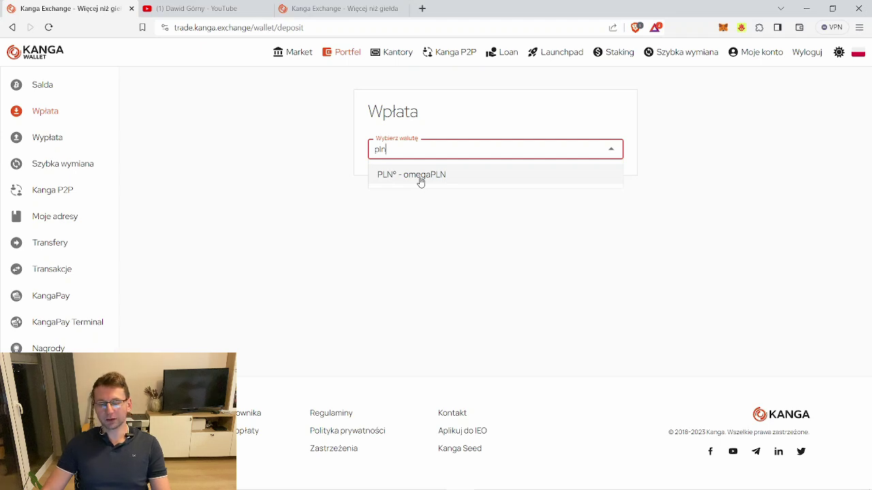
pyautogui.click(420, 178)
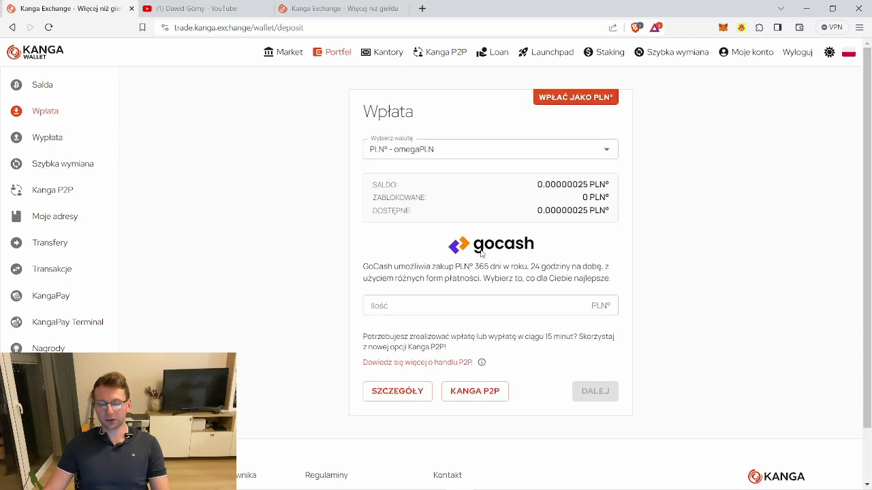
# Step: Enter a deposit amount of 100 PLNº and proceed through the purchase summary to the GoCash service
pyautogui.click(468, 306)
pyautogui.write('100')
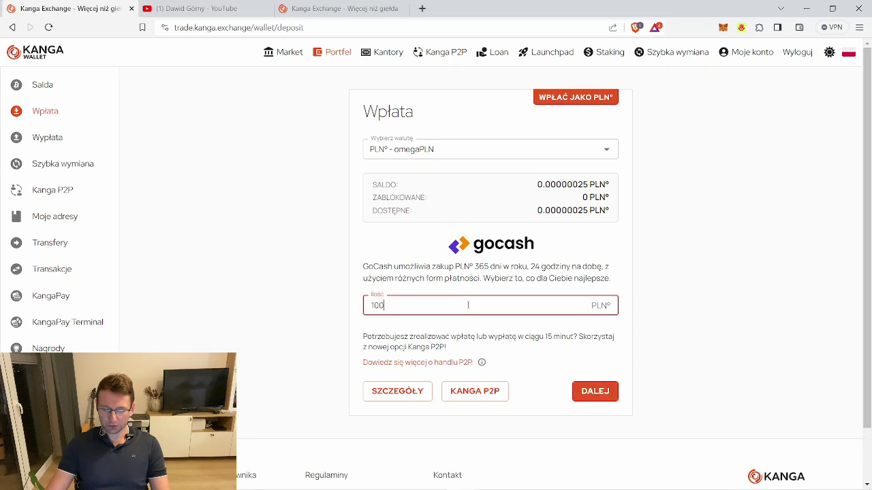
pyautogui.click(671, 233)
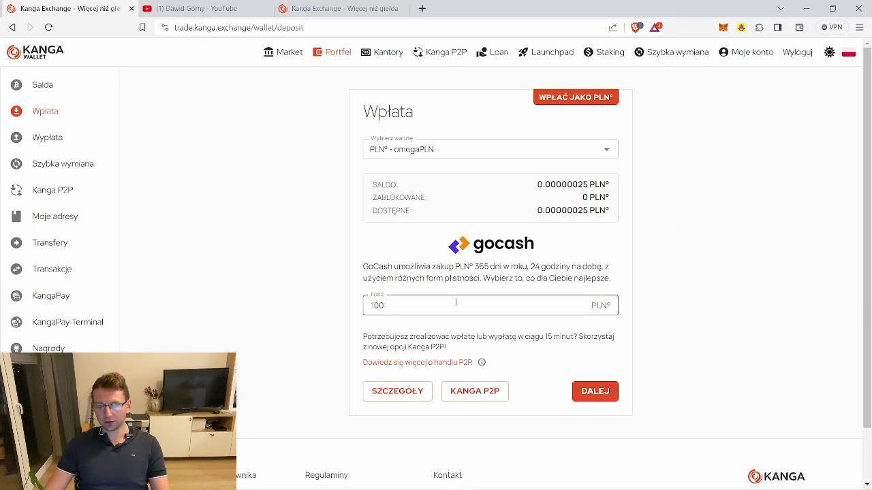
pyautogui.click(608, 391)
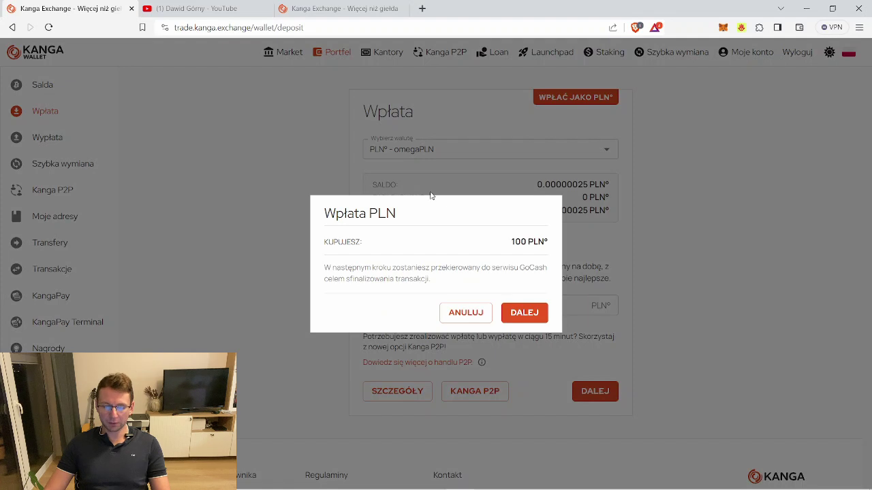
pyautogui.click(544, 311)
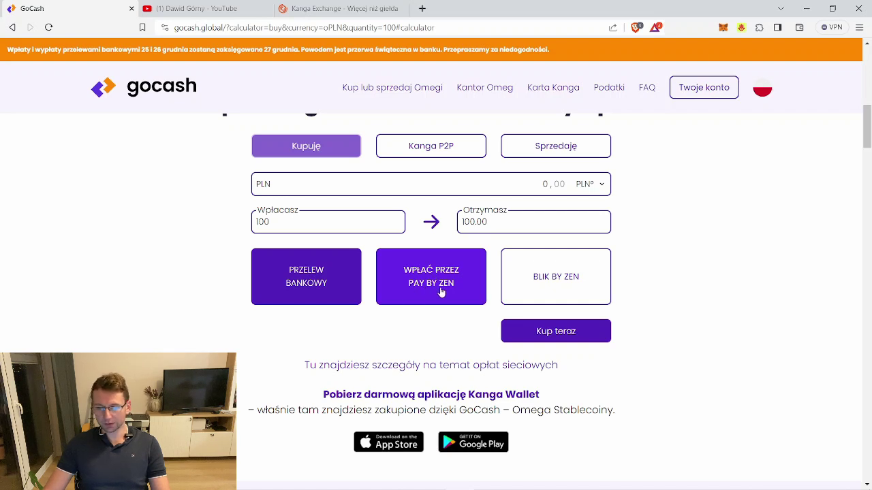
# Step: Return from GoCash to the Kanga deposit form and choose BTC - Bitcoin as the currency
pyautogui.click(10, 27)
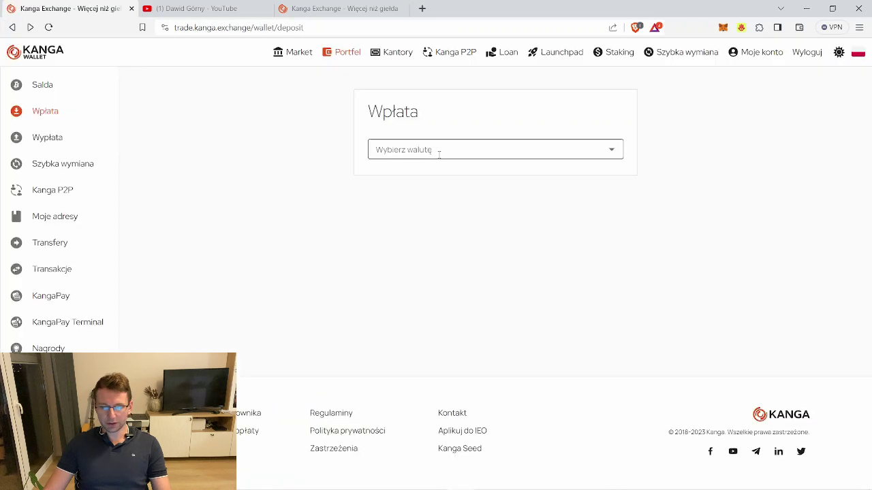
pyautogui.click(438, 151)
pyautogui.write('btc')
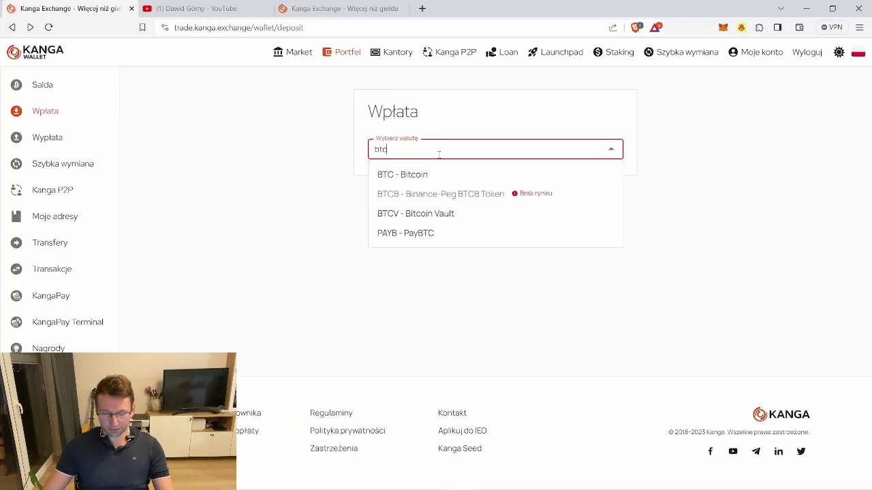
pyautogui.click(417, 175)
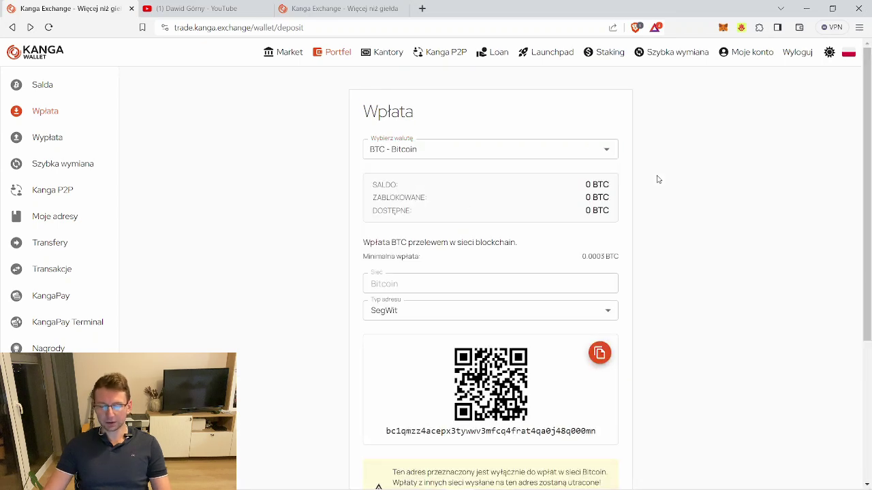
# Step: Change the Bitcoin deposit's address type to Legacy
pyautogui.scroll(-1, 658, 179)
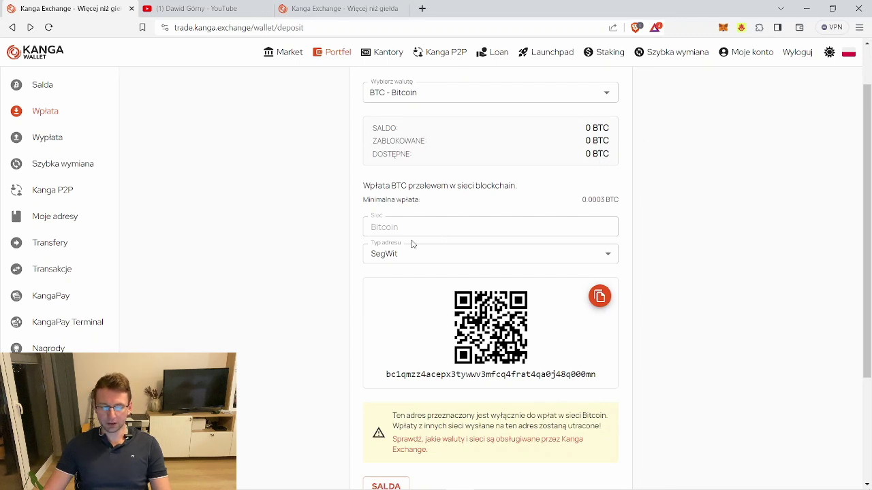
pyautogui.scroll(-1, 412, 244)
pyautogui.click(607, 197)
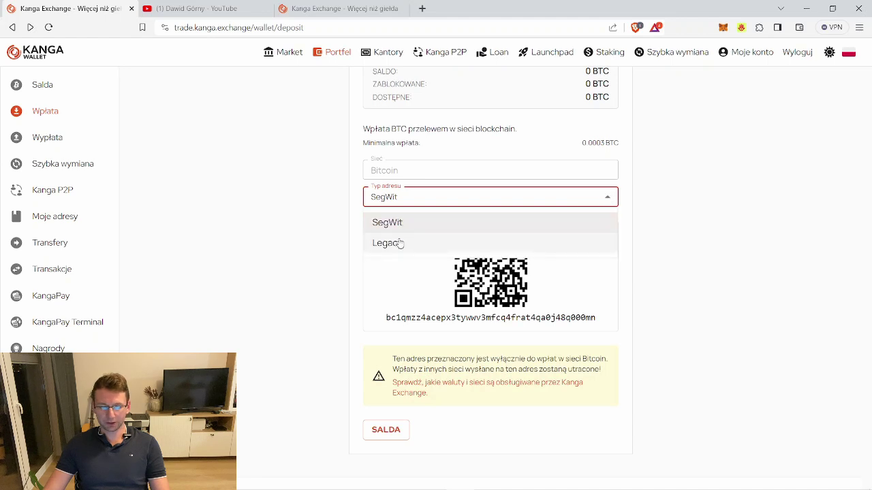
pyautogui.click(398, 243)
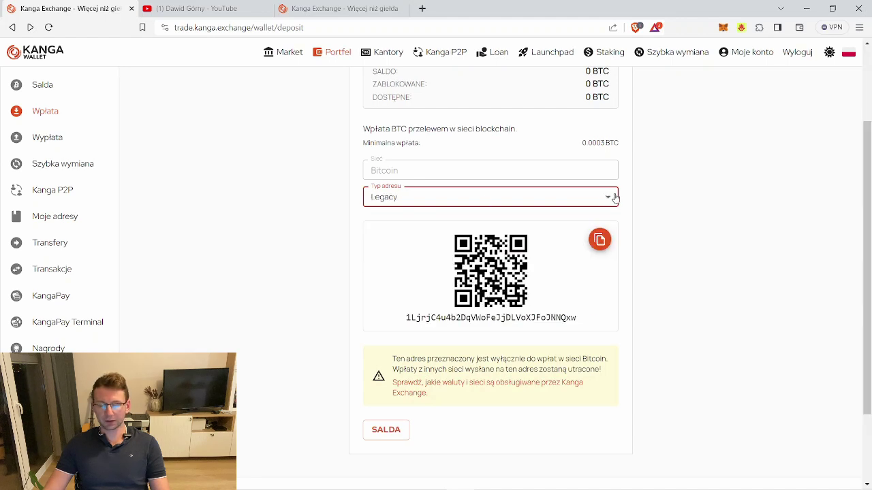
pyautogui.click(685, 200)
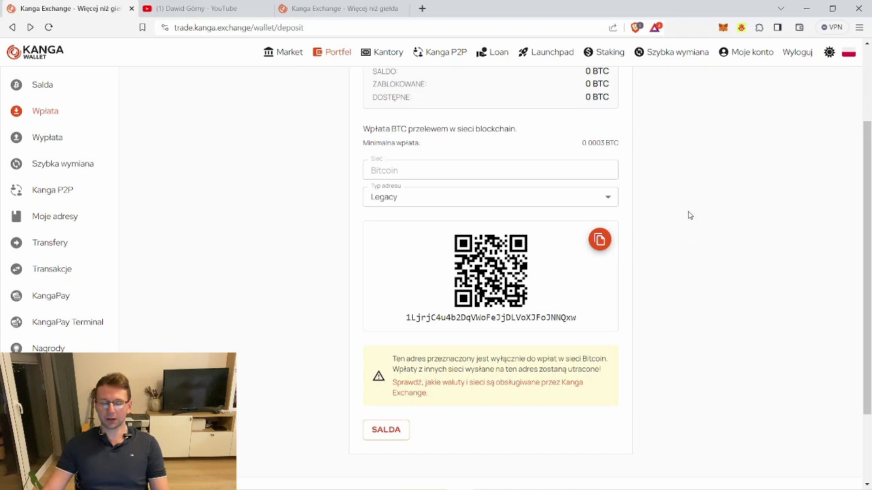
# Step: Examine the available address types, the Bitcoin deposit address and the network warning beneath it
pyautogui.click(607, 197)
pyautogui.click(630, 197)
pyautogui.click(600, 205)
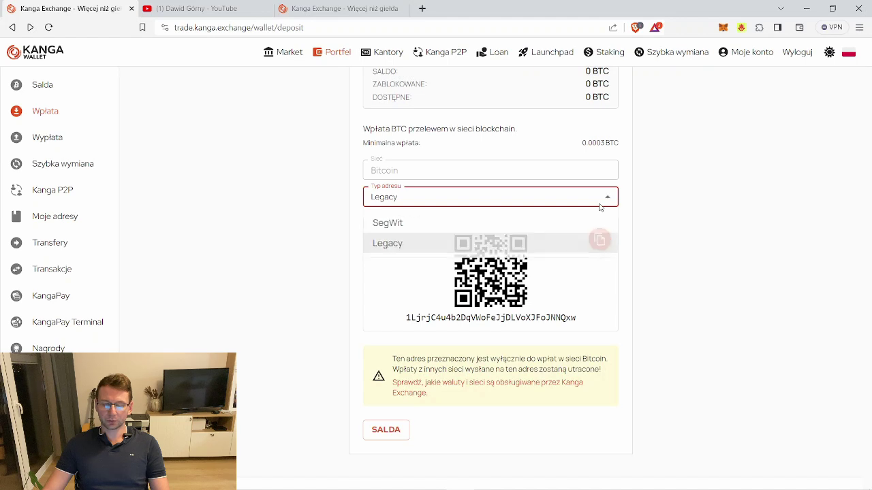
pyautogui.click(671, 167)
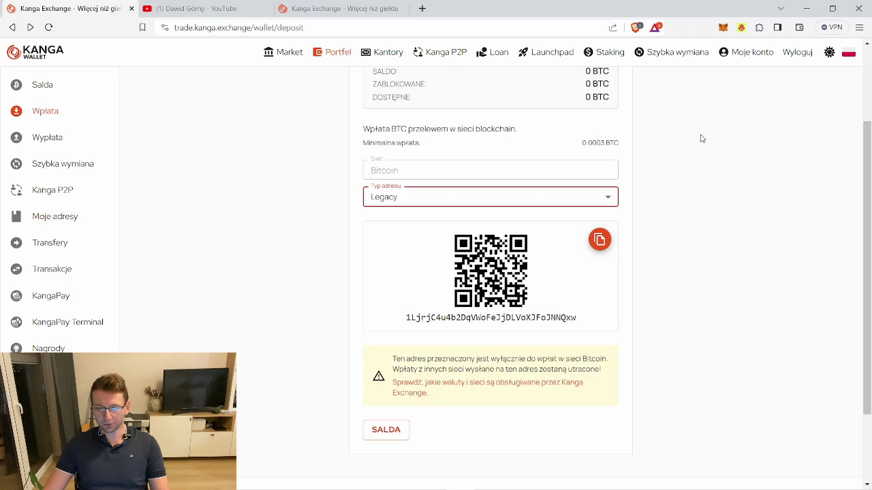
pyautogui.click(651, 244)
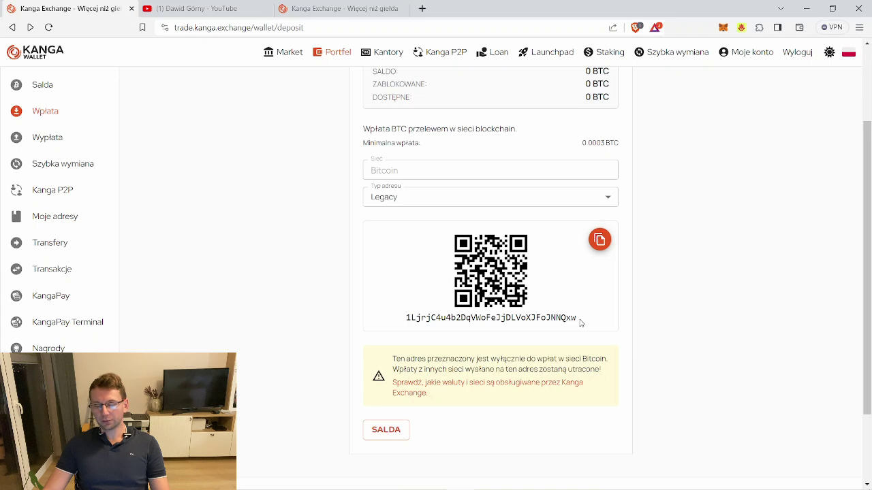
pyautogui.moveTo(579, 323); pyautogui.dragTo(407, 320)
pyautogui.click(680, 280)
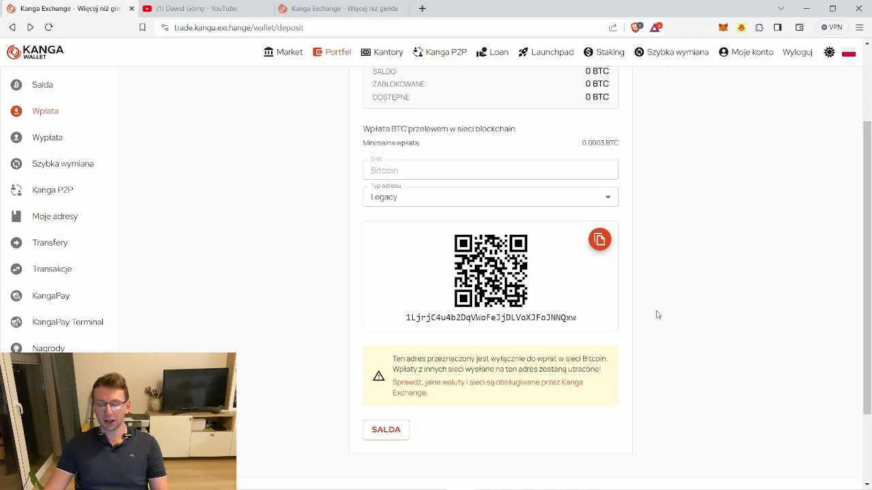
pyautogui.scroll(-3, 624, 338)
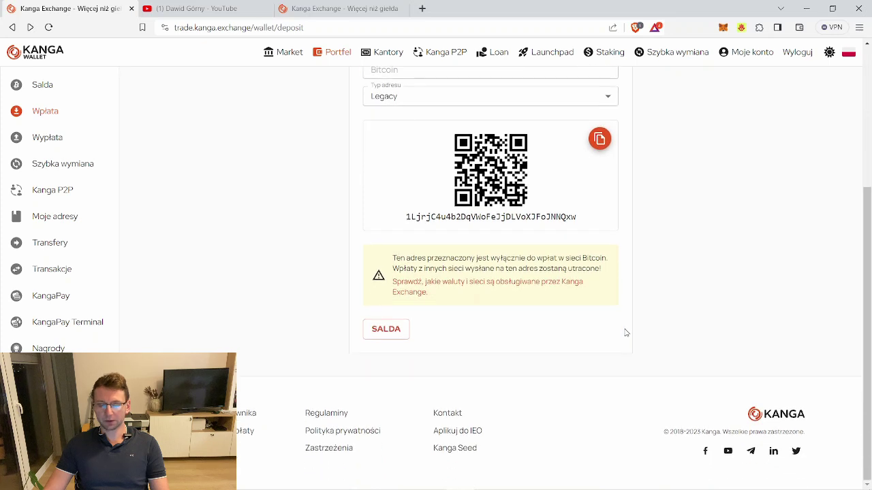
pyautogui.scroll(3, 605, 305)
pyautogui.scroll(2, 416, 245)
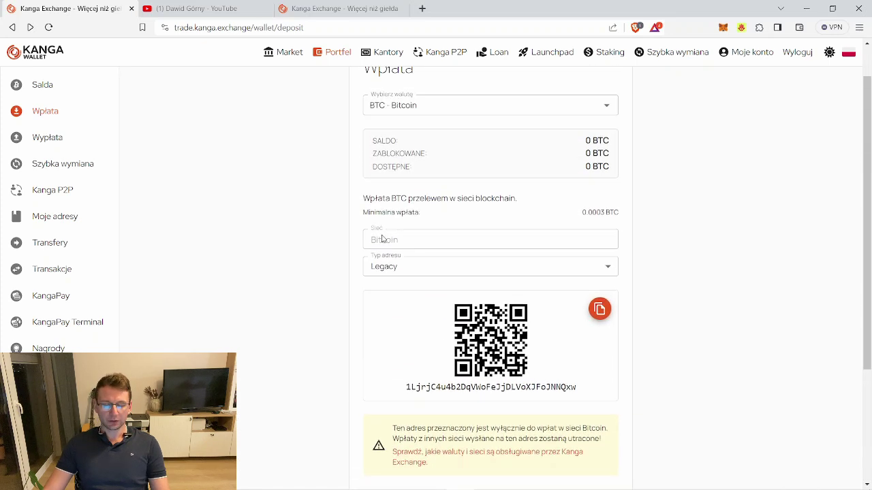
# Step: Open the wallet's withdrawal form and choose PLNº - omegaPLN as the currency to withdraw
pyautogui.click(58, 140)
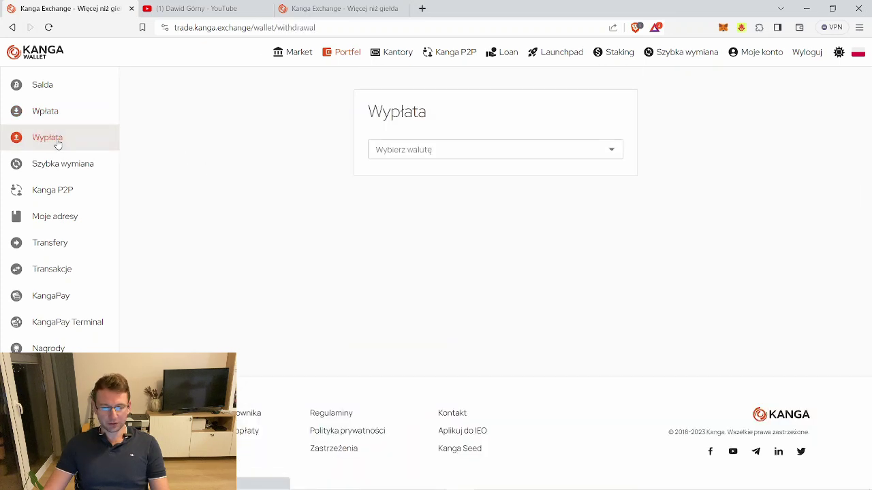
pyautogui.click(449, 156)
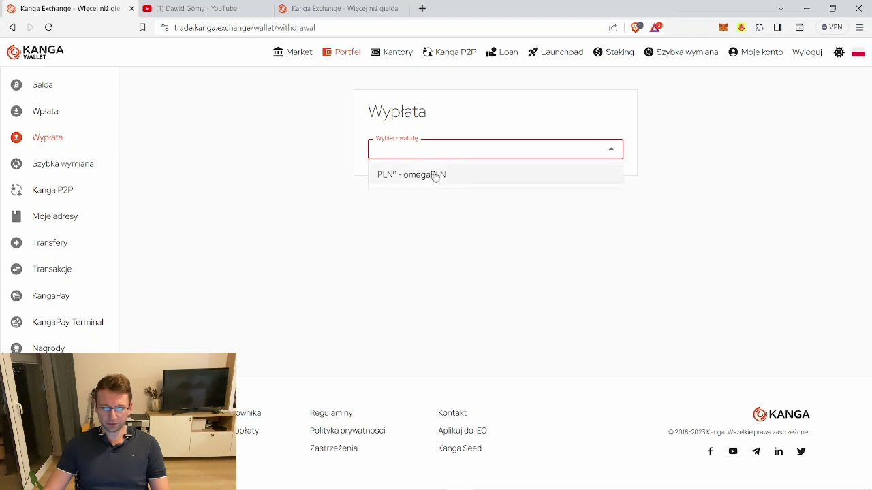
pyautogui.click(436, 175)
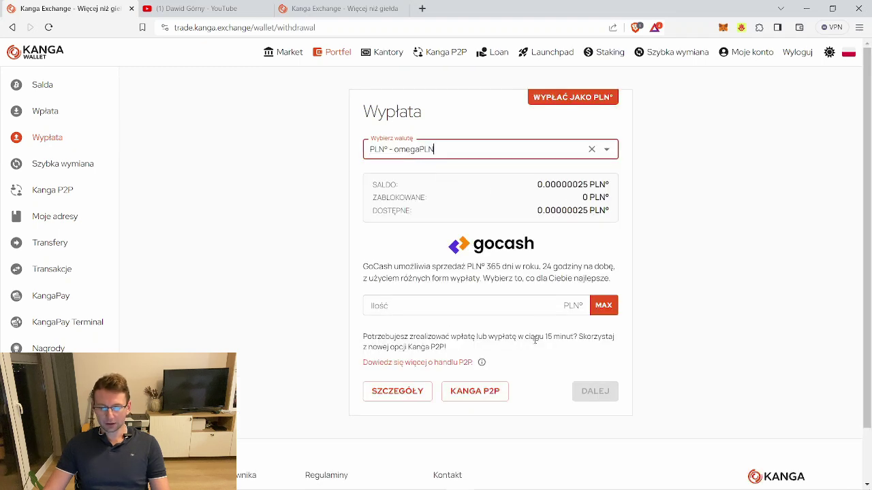
pyautogui.click(473, 307)
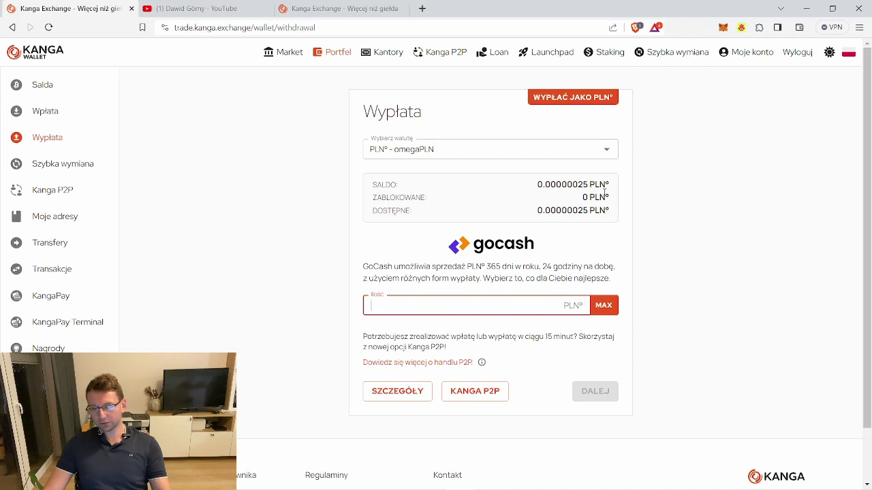
pyautogui.click(715, 199)
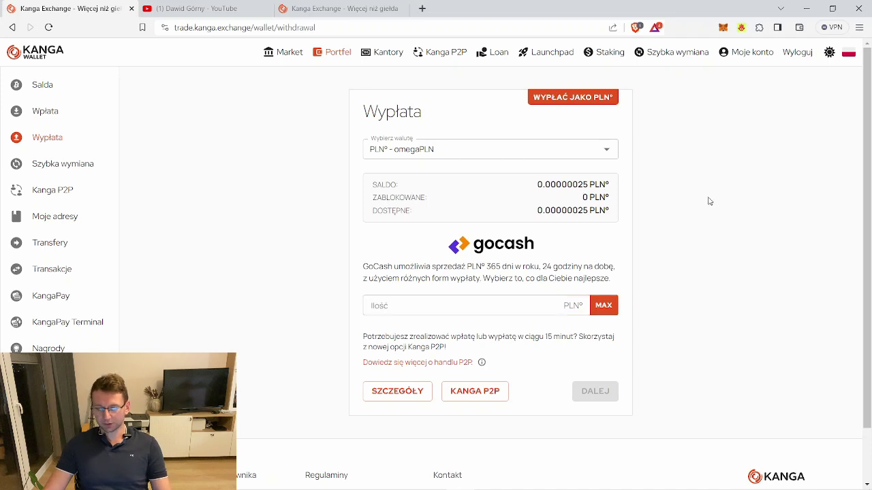
# Step: View the rest of the withdrawal form, the wallet's transaction history and its transfer history
pyautogui.scroll(-1, 746, 239)
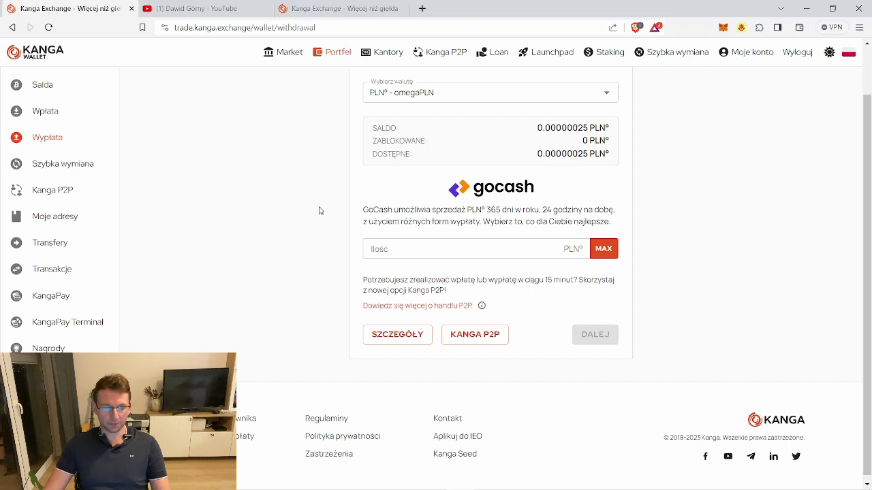
pyautogui.click(70, 272)
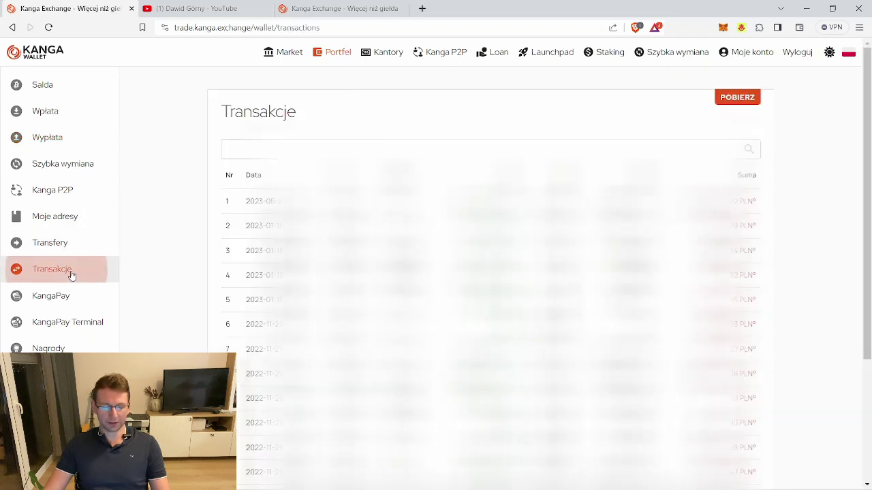
pyautogui.click(41, 247)
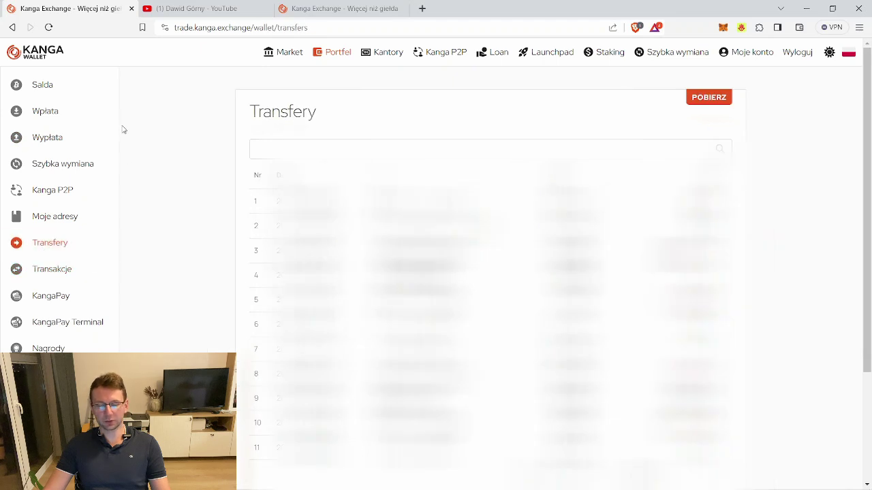
# Step: Open the exchange's market overview and search its currency list for kng
pyautogui.click(295, 54)
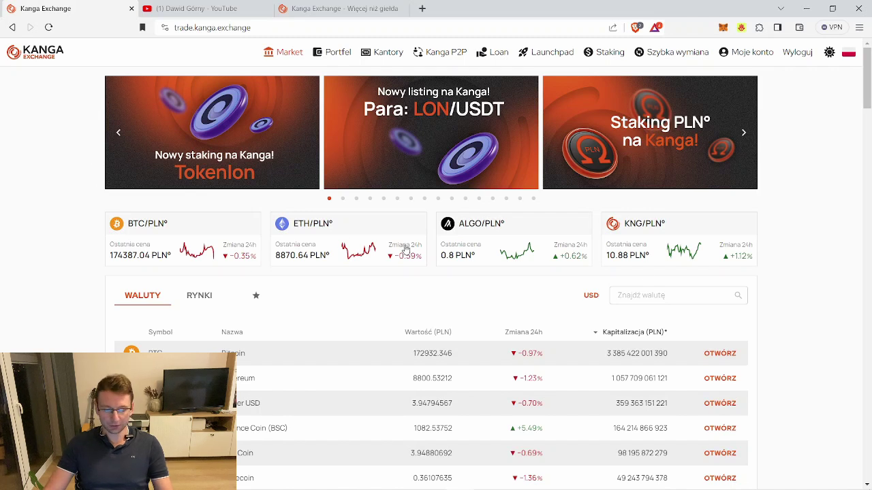
pyautogui.scroll(-1, 784, 282)
pyautogui.scroll(-1, 798, 279)
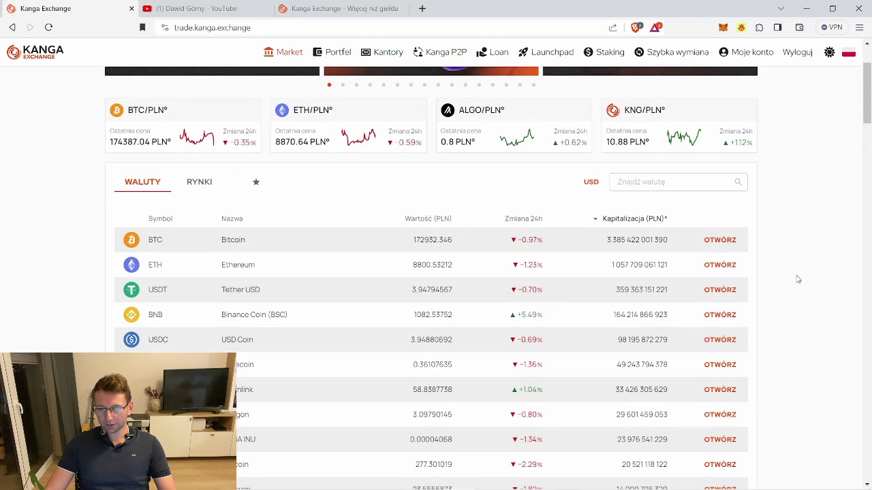
pyautogui.click(682, 183)
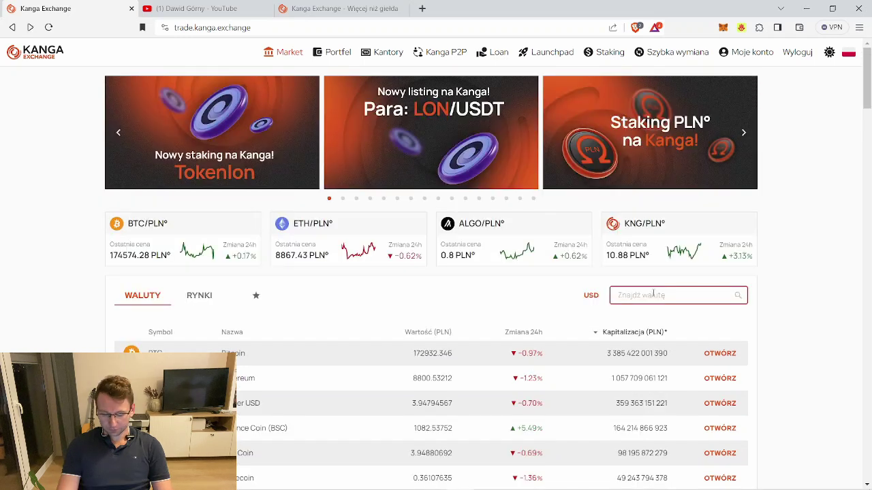
pyautogui.write('kng')
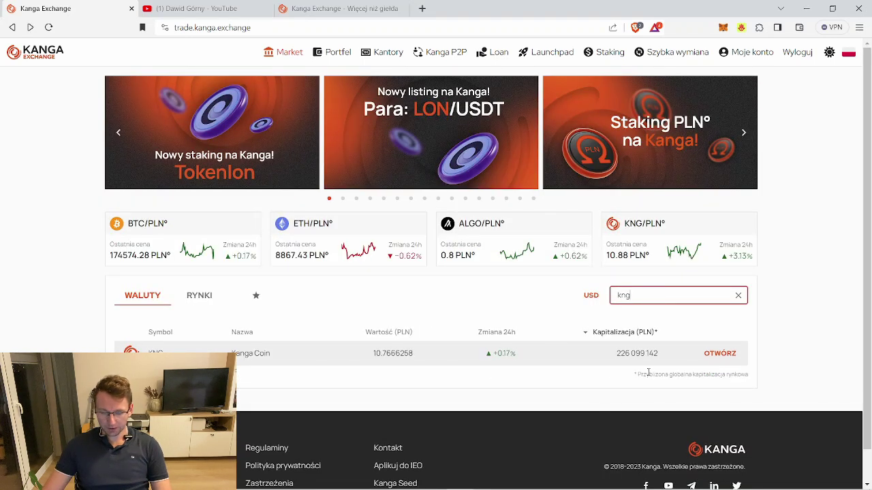
# Step: Switch the currency list's values to USD and back to PLN, and open the Kanga Coin market
pyautogui.click(591, 297)
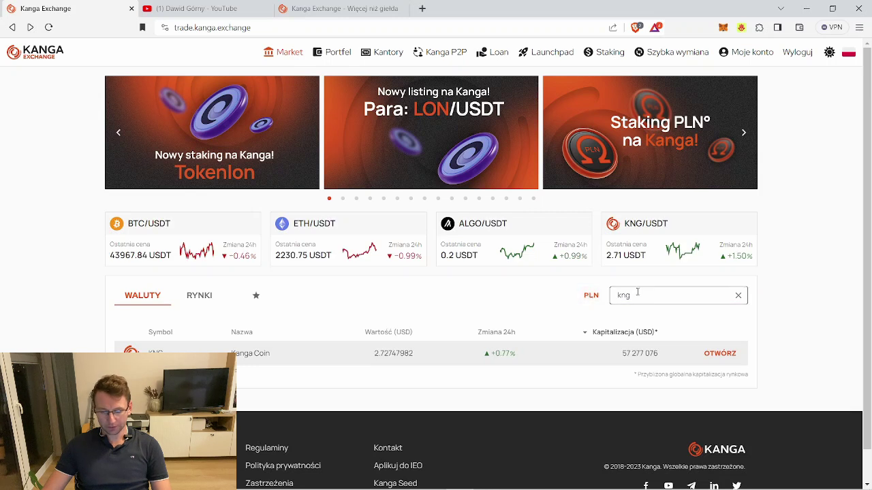
pyautogui.click(592, 298)
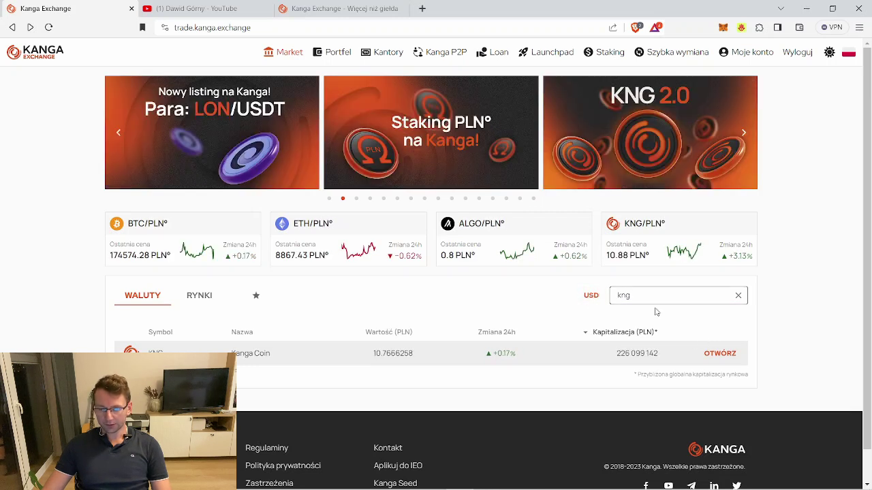
pyautogui.click(720, 354)
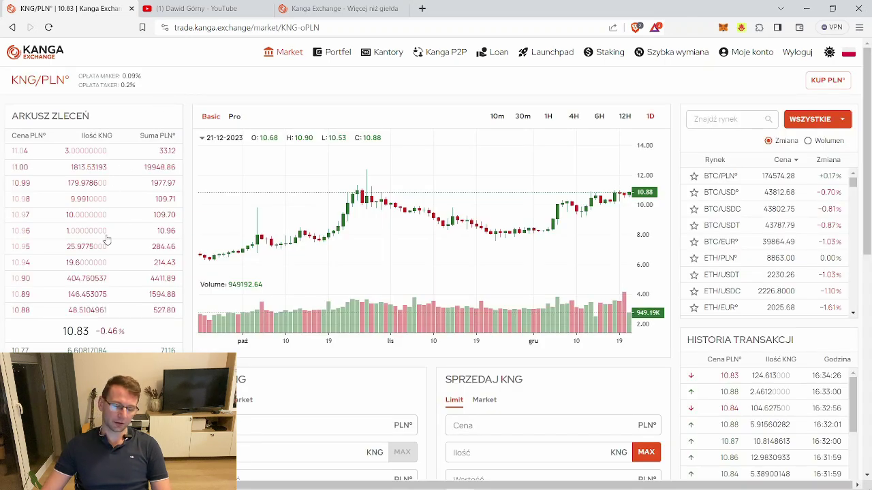
# Step: Look over the KNG/PLNº order book and search the market list for btc
pyautogui.scroll(-1, 409, 272)
pyautogui.scroll(1, 633, 272)
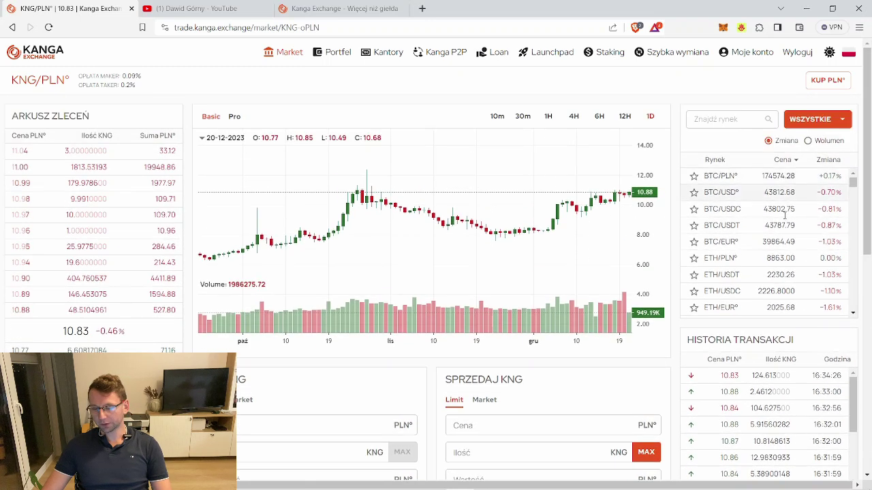
pyautogui.click(740, 120)
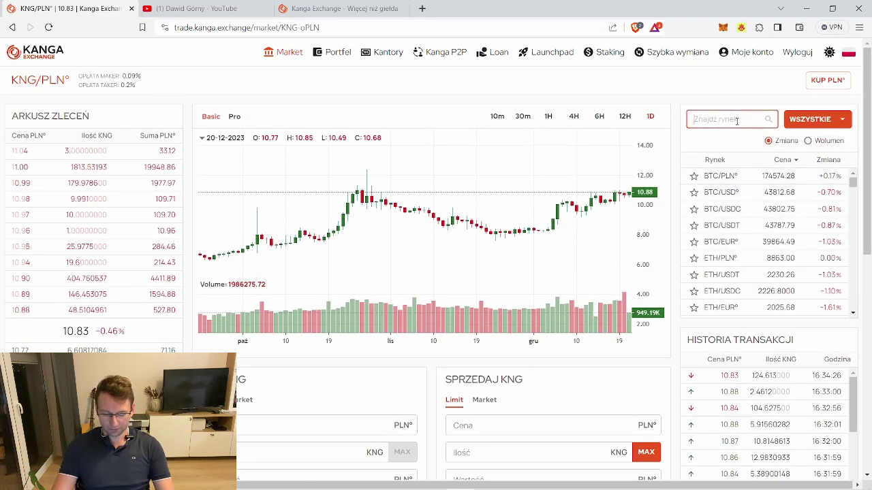
pyautogui.write('btc')
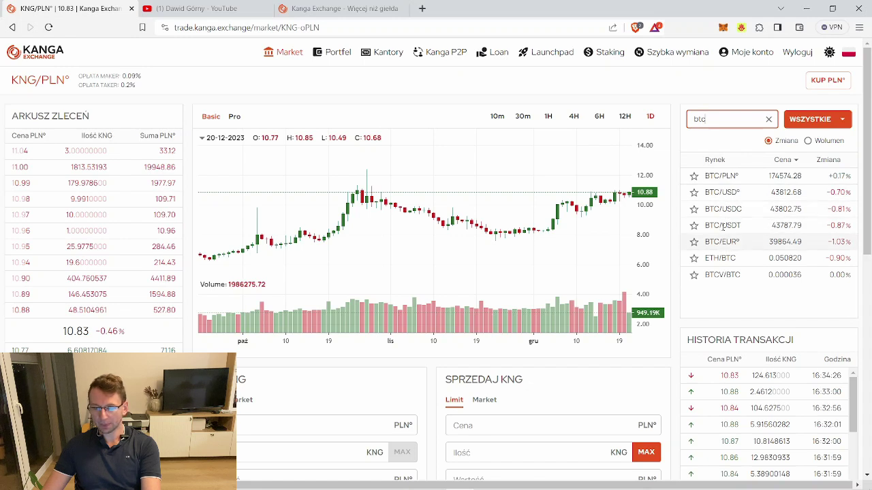
# Step: Fill in the limit buy order for KNG with a price of 1 PLNº and an amount of 1000 KNG
pyautogui.scroll(-3, 748, 186)
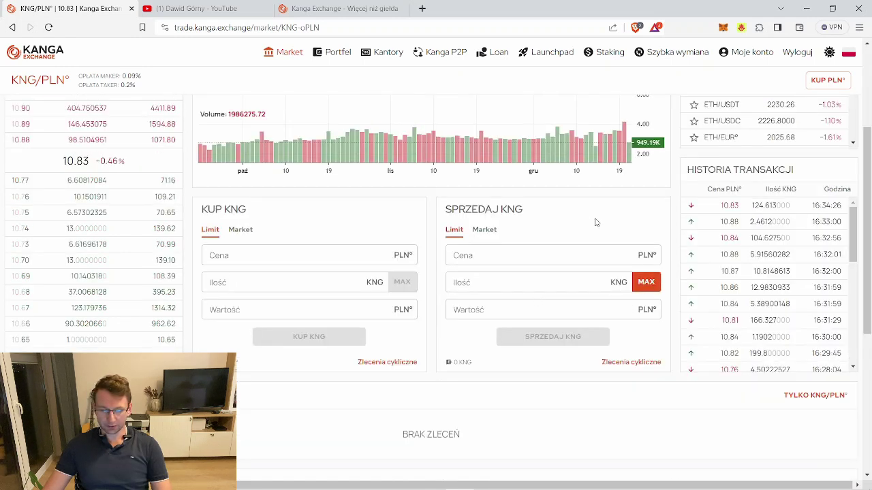
pyautogui.scroll(2, 598, 222)
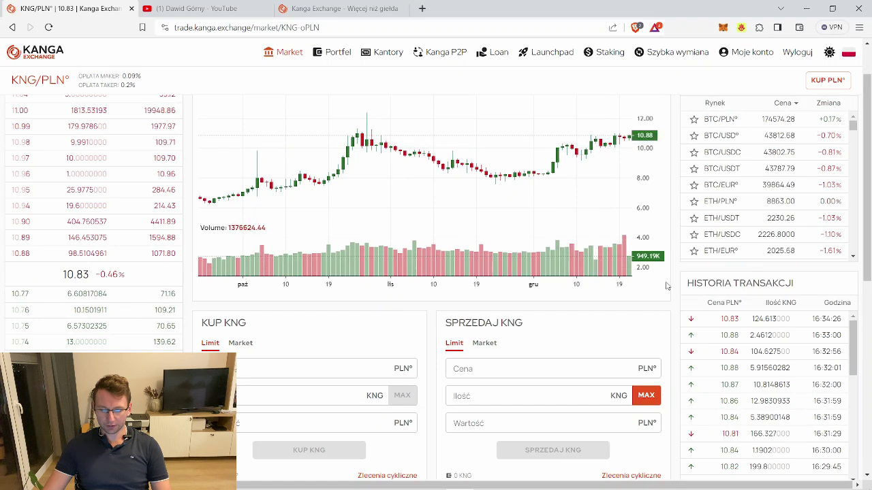
pyautogui.scroll(-2, 664, 286)
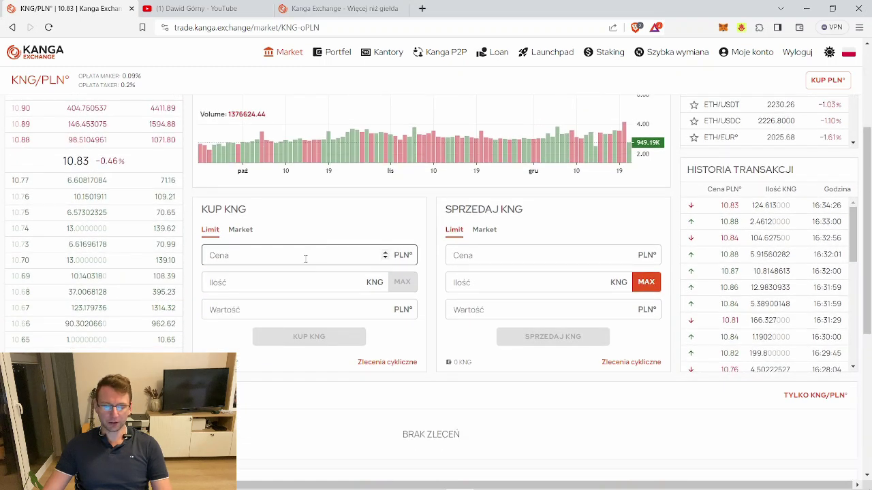
pyautogui.click(261, 251)
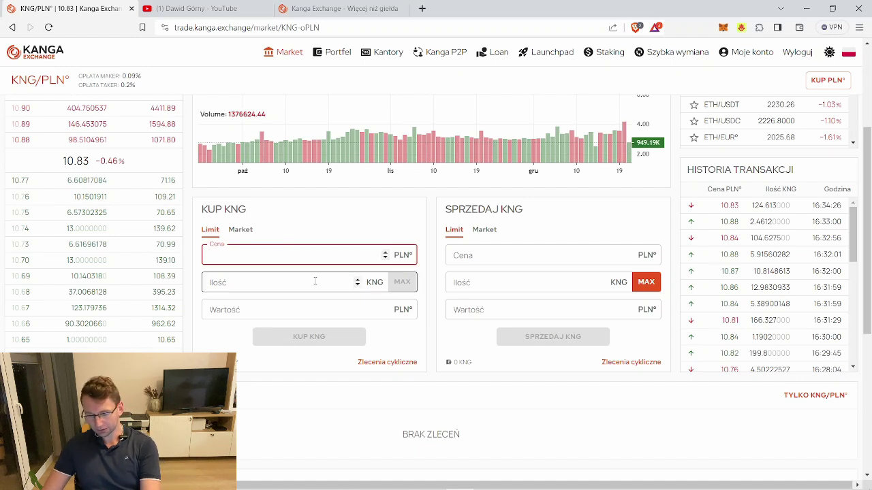
pyautogui.write('1')
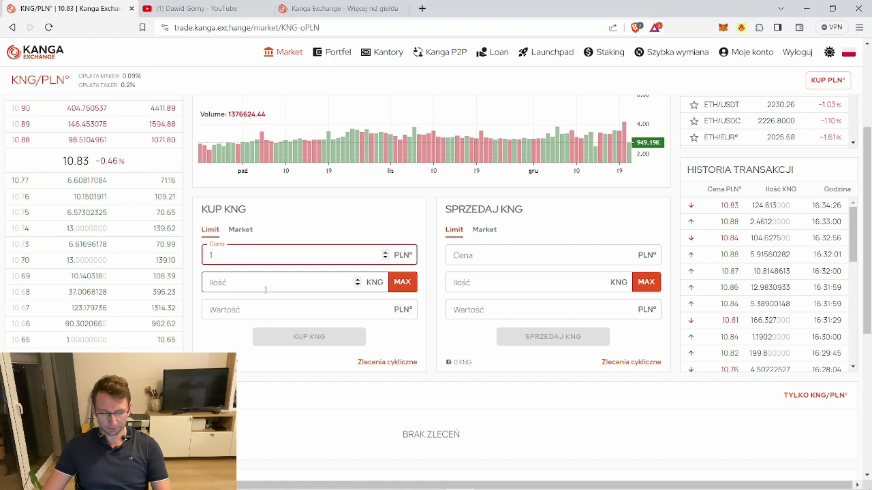
pyautogui.click(265, 286)
pyautogui.write('100')
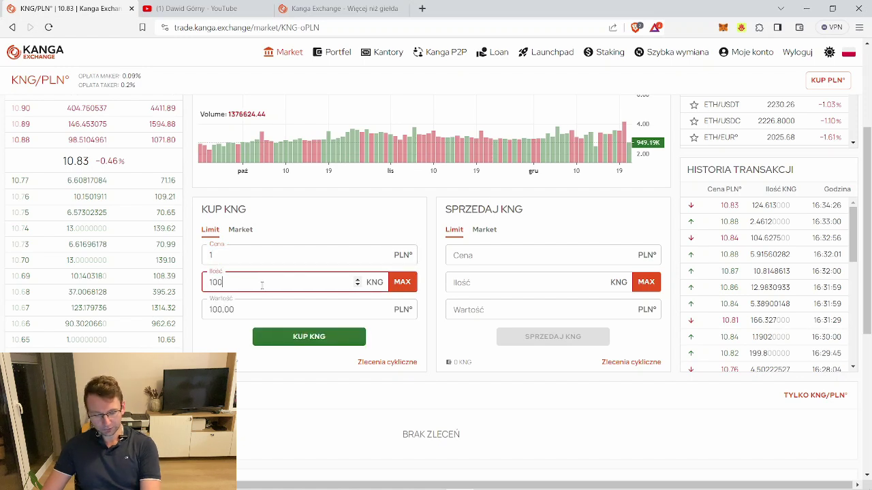
pyautogui.write('0')
pyautogui.click(430, 279)
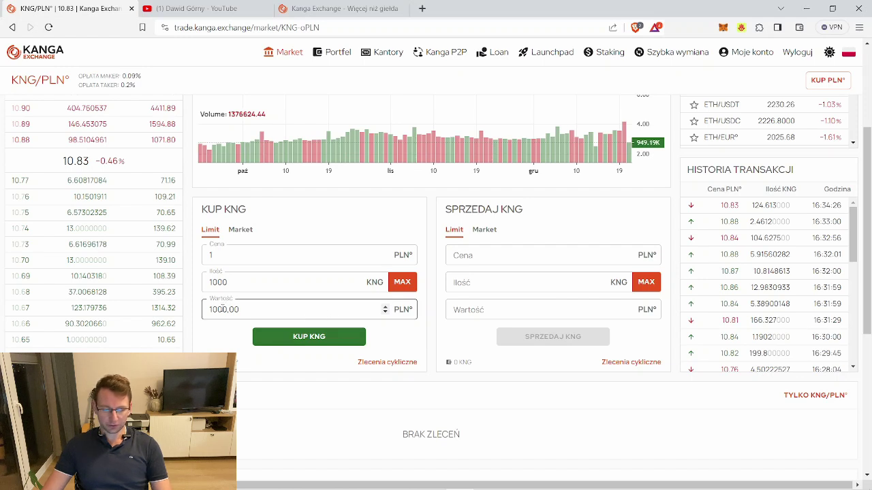
# Step: Set the KNG buy price to 1.5 PLNº and try to place the limit buy order
pyautogui.click(235, 257)
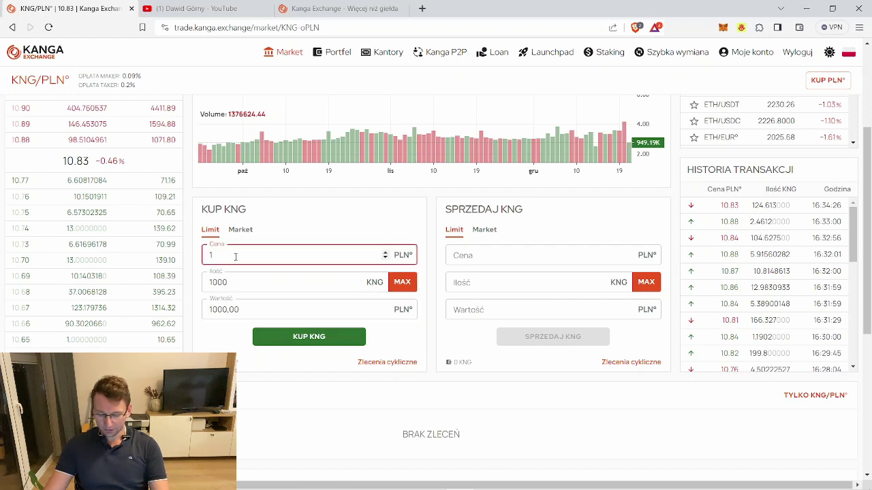
pyautogui.write('.5')
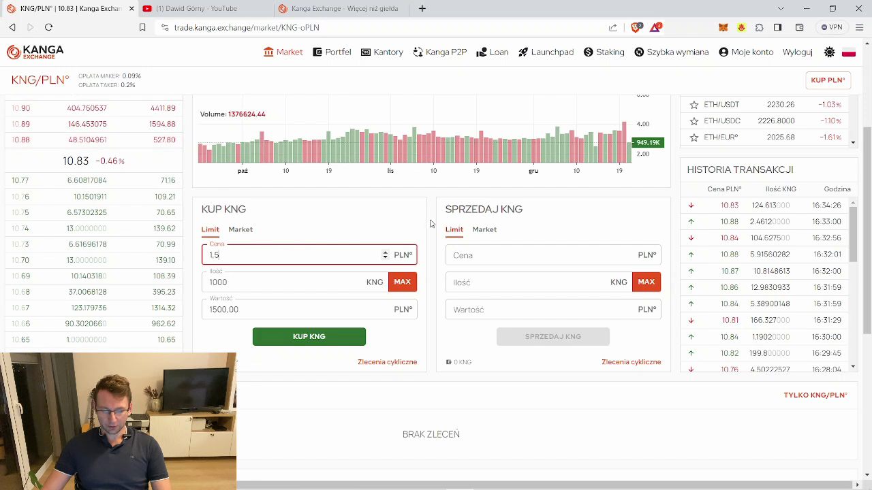
pyautogui.click(433, 225)
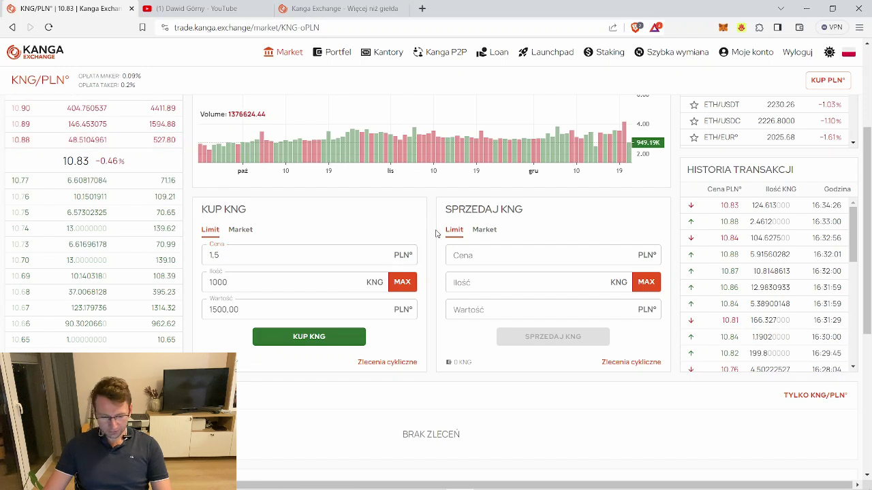
pyautogui.scroll(2, 436, 233)
pyautogui.scroll(-1, 440, 310)
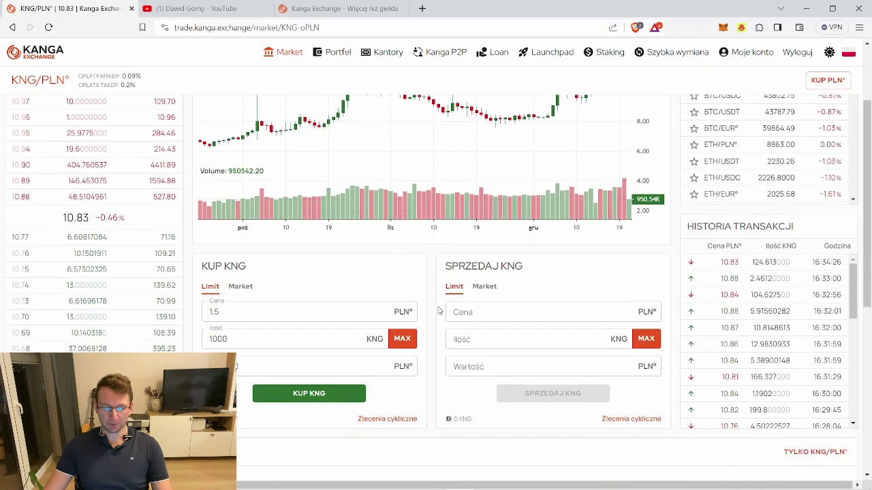
pyautogui.scroll(-1, 437, 310)
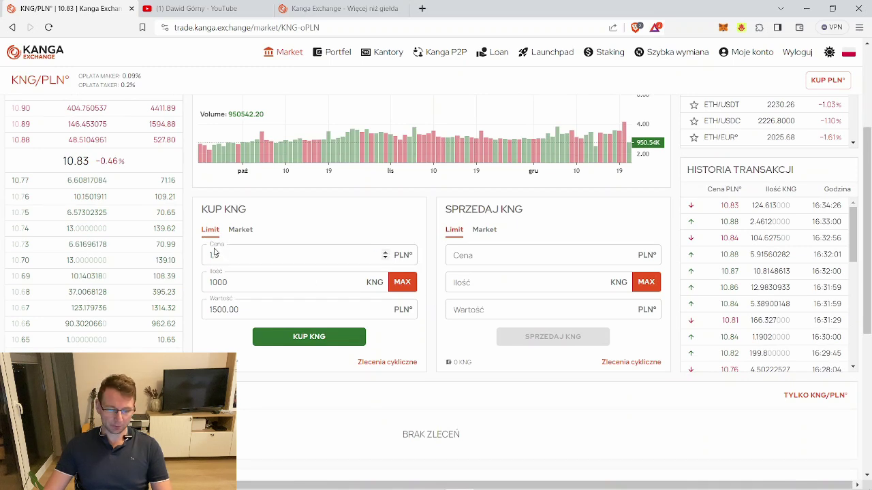
pyautogui.click(324, 338)
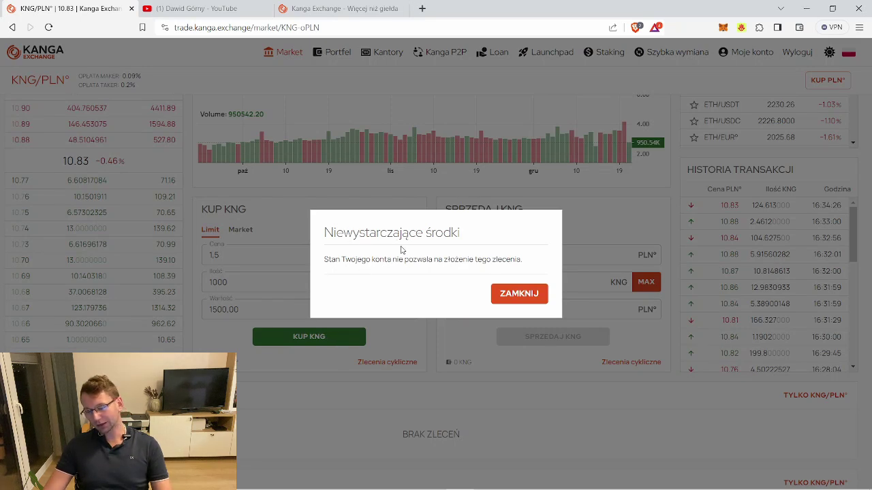
pyautogui.click(510, 295)
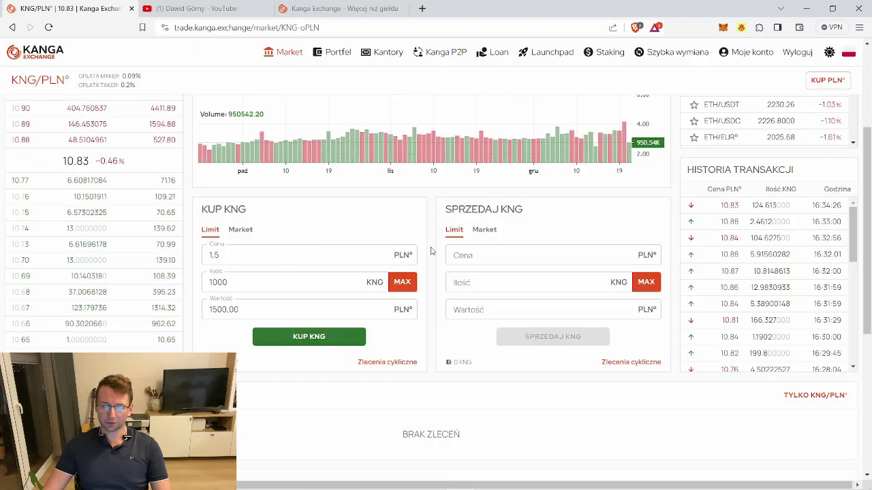
# Step: Clear the value and price from the KNG limit buy form
pyautogui.doubleClick(288, 311)
pyautogui.press('BackSpace')
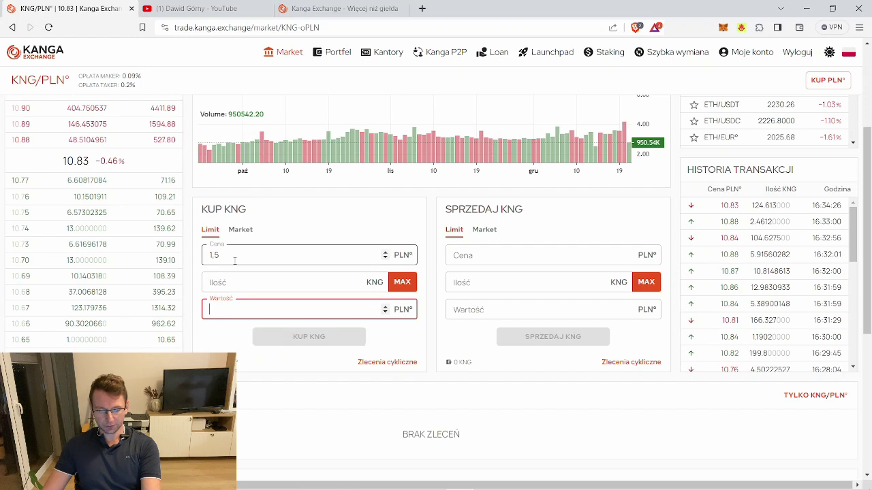
pyautogui.doubleClick(216, 255)
pyautogui.press('BackSpace')
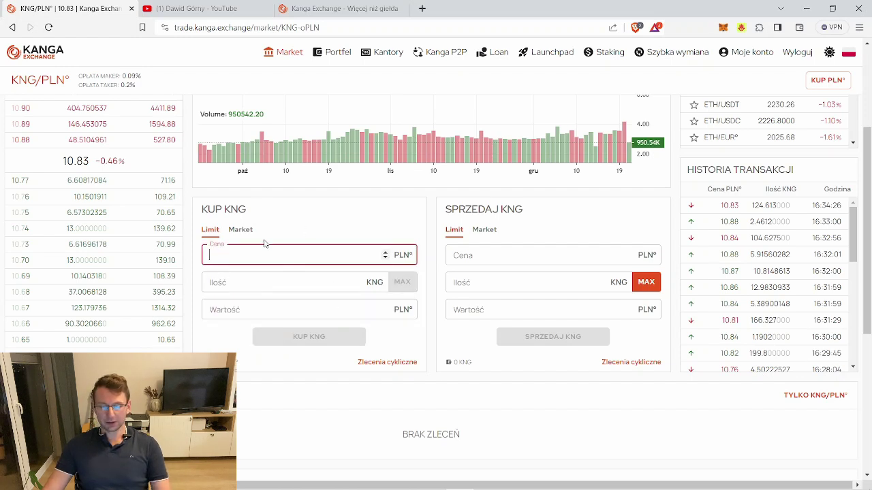
# Step: Examine the limit sell form for KNG, with its price, amount and value fields, and the open orders beneath it
pyautogui.doubleClick(453, 210)
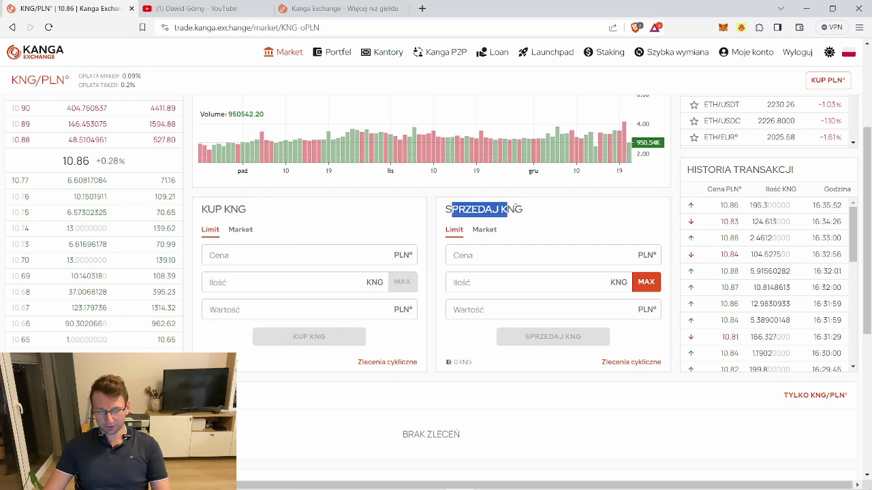
pyautogui.click(538, 213)
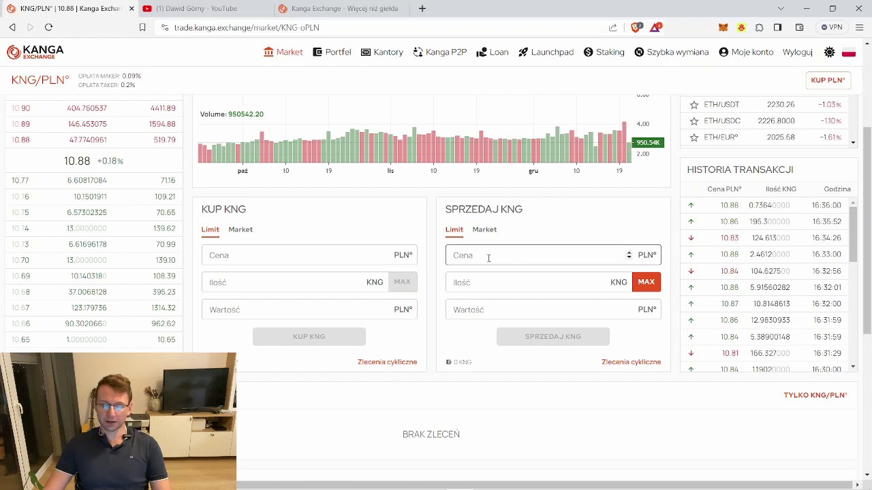
pyautogui.click(490, 284)
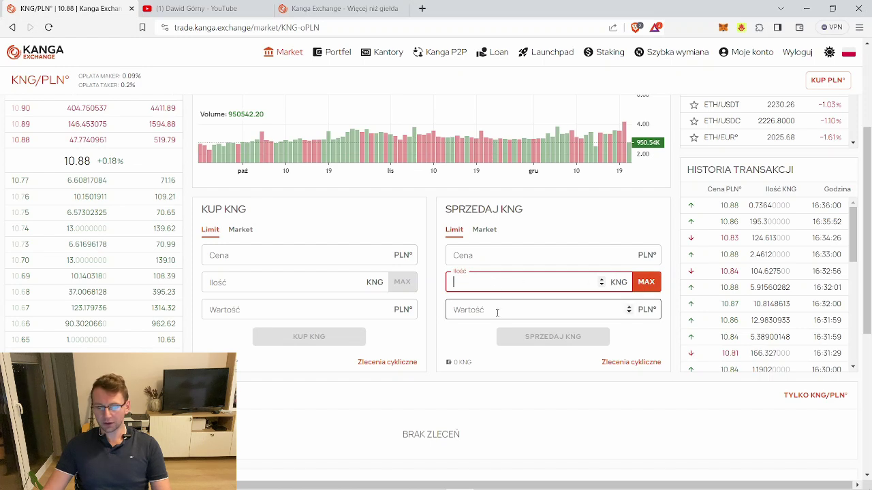
pyautogui.click(498, 307)
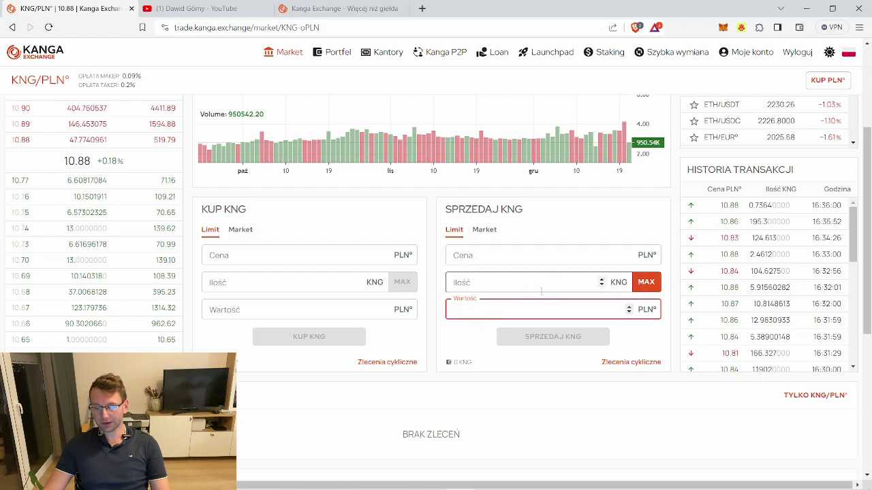
pyautogui.click(546, 340)
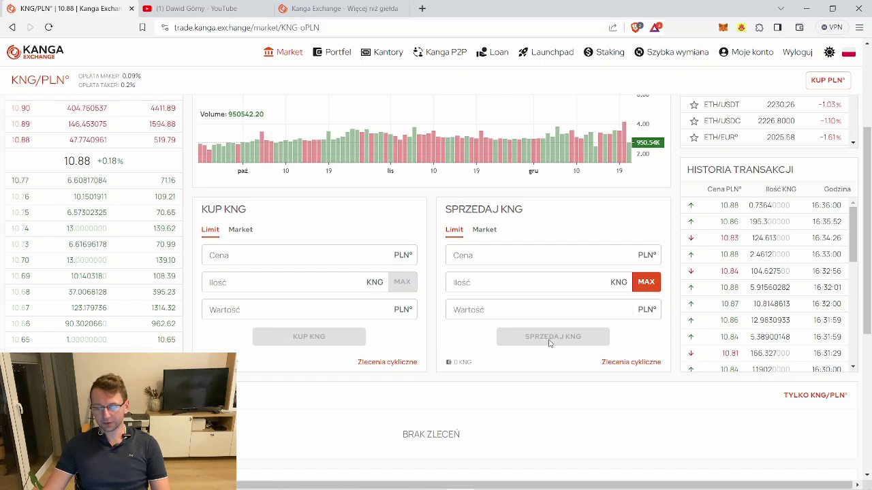
pyautogui.scroll(-1, 546, 346)
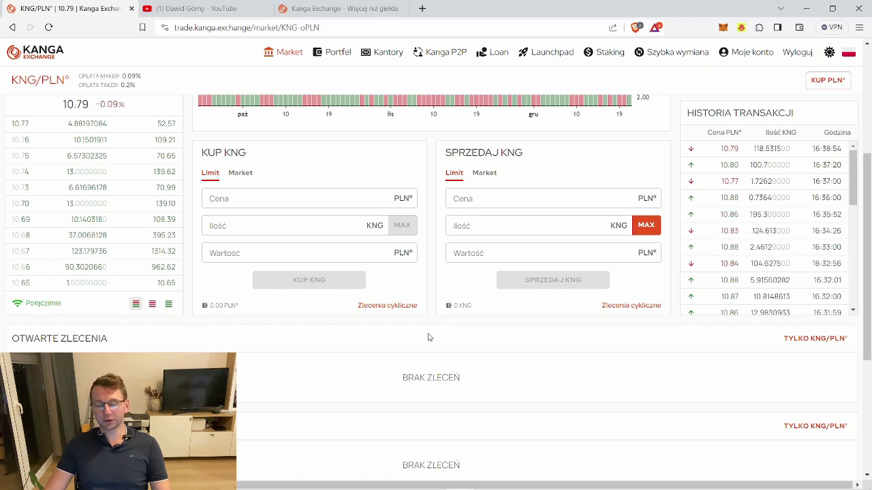
# Step: Start a recurring buy order for KNG with a frequency of 7 days and an order value of 50 PLNº
pyautogui.click(399, 306)
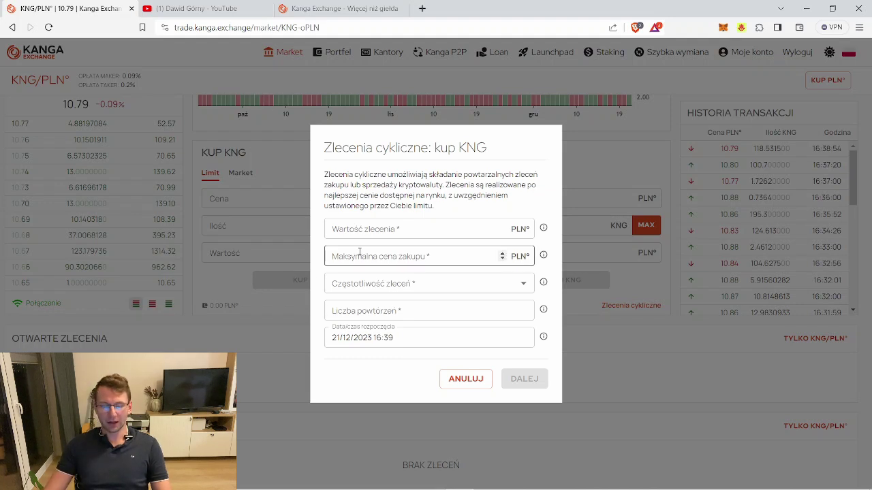
pyautogui.click(432, 291)
pyautogui.click(351, 425)
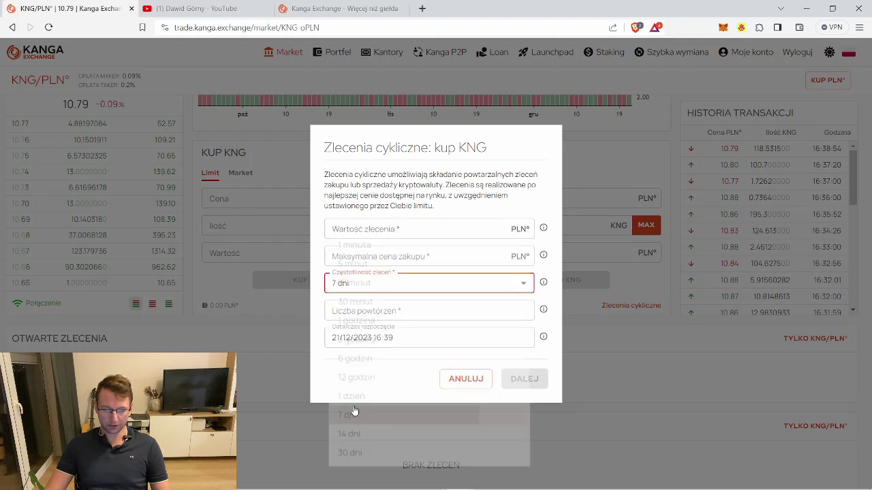
pyautogui.click(360, 229)
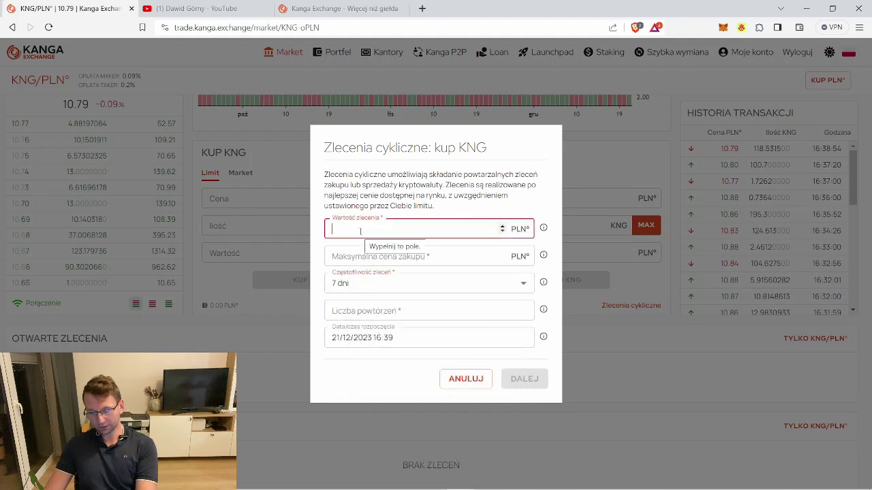
pyautogui.write('50')
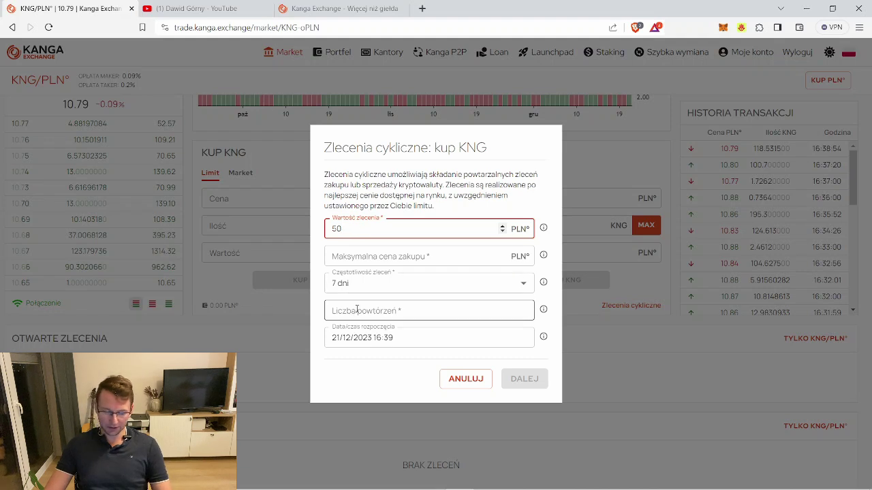
# Step: Set the recurring order's maximum purchase price to 20 PLNº and its number of repetitions to 10
pyautogui.click(318, 256)
pyautogui.click(352, 257)
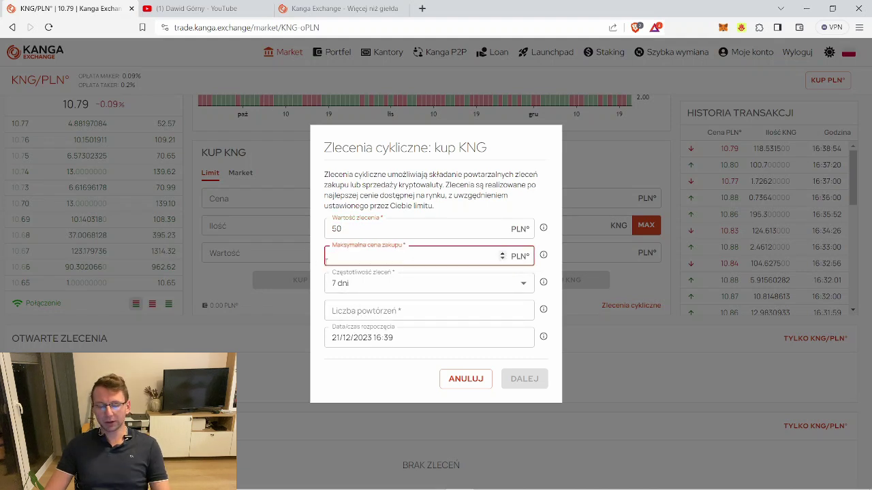
pyautogui.write('2')
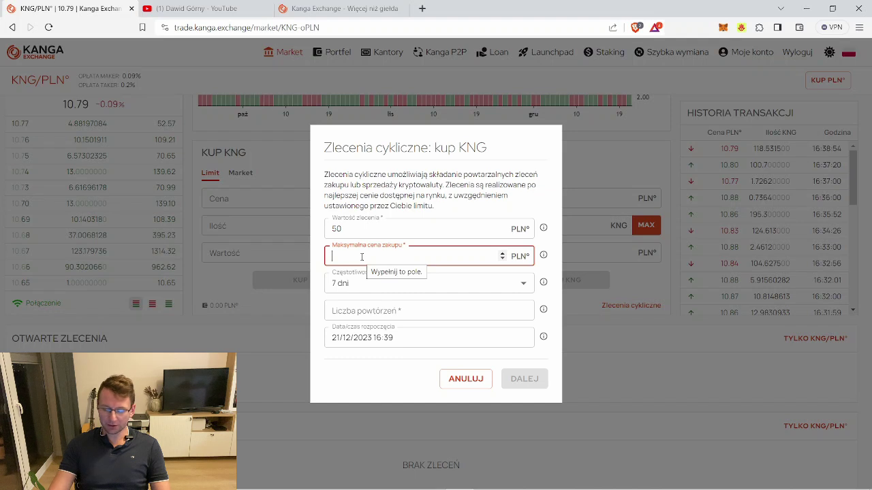
pyautogui.write('0')
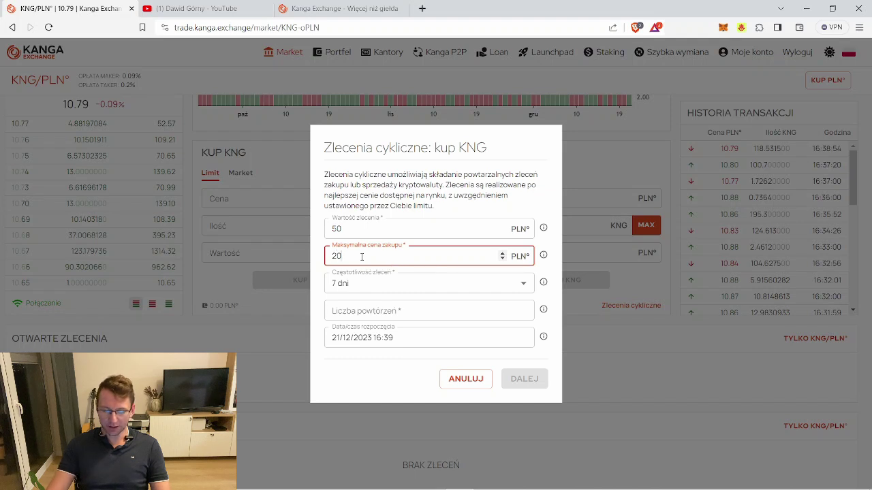
pyautogui.click(410, 311)
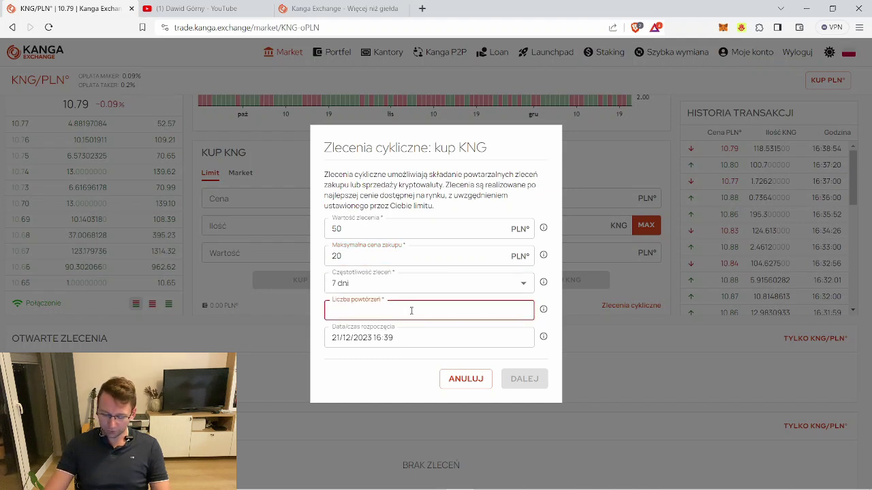
pyautogui.write('10')
pyautogui.click(385, 376)
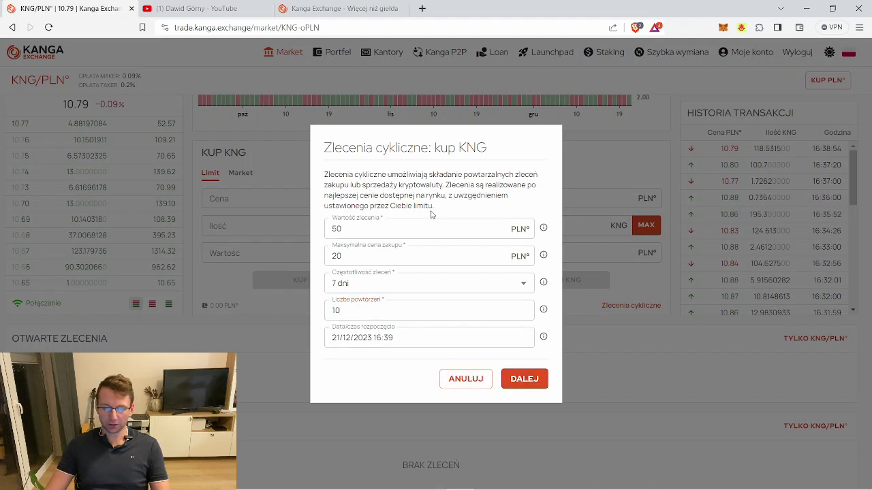
# Step: Proceed to the recurring KNG order's summary, create the order and dismiss the confirmation
pyautogui.click(516, 387)
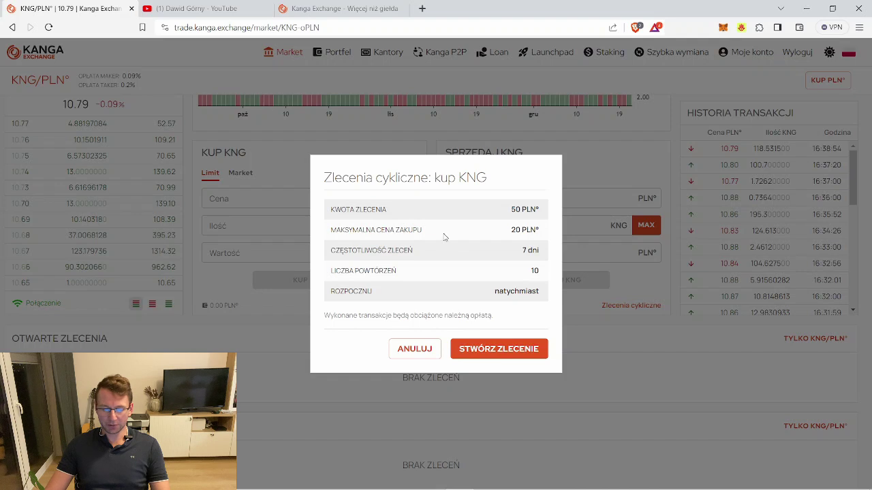
pyautogui.click(497, 350)
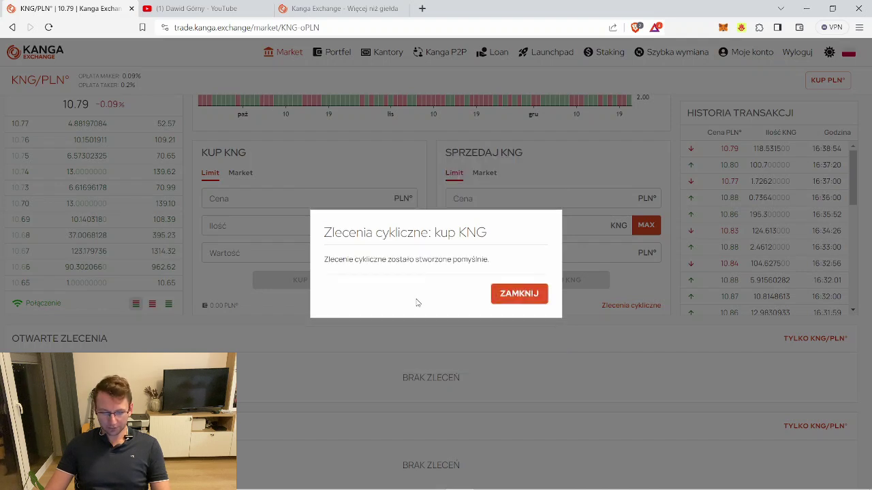
pyautogui.click(517, 294)
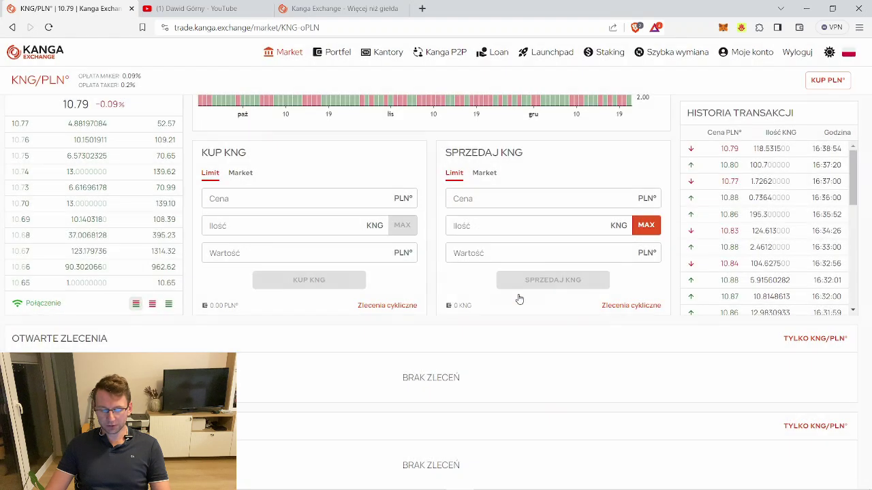
# Step: Delete the recurring KNG/PLNº buy order of 50 PLNº from the recurring orders list
pyautogui.scroll(-3, 432, 262)
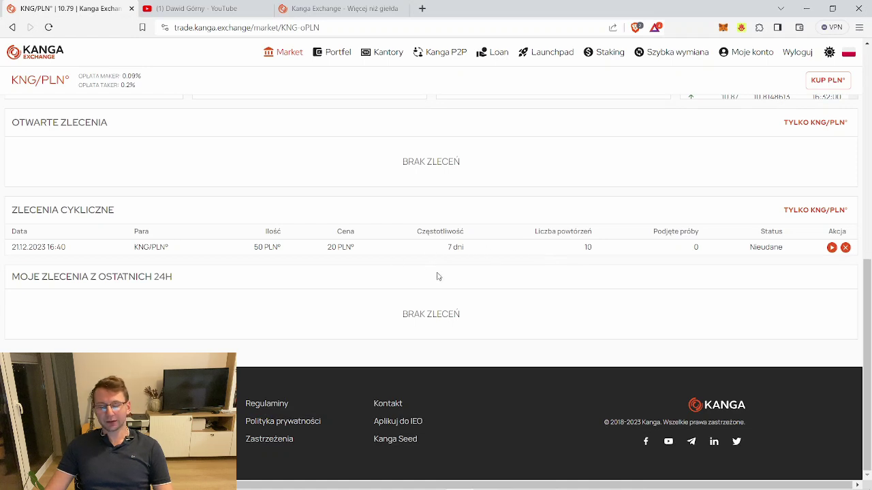
pyautogui.scroll(1, 381, 293)
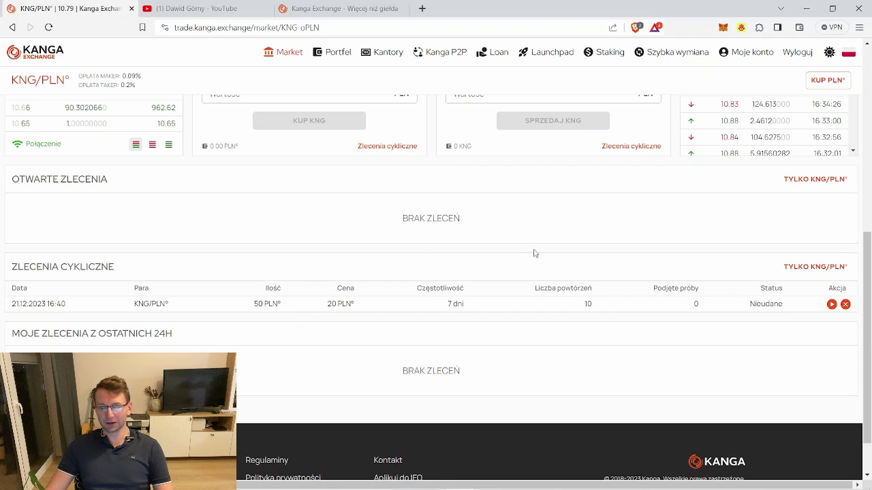
pyautogui.click(845, 305)
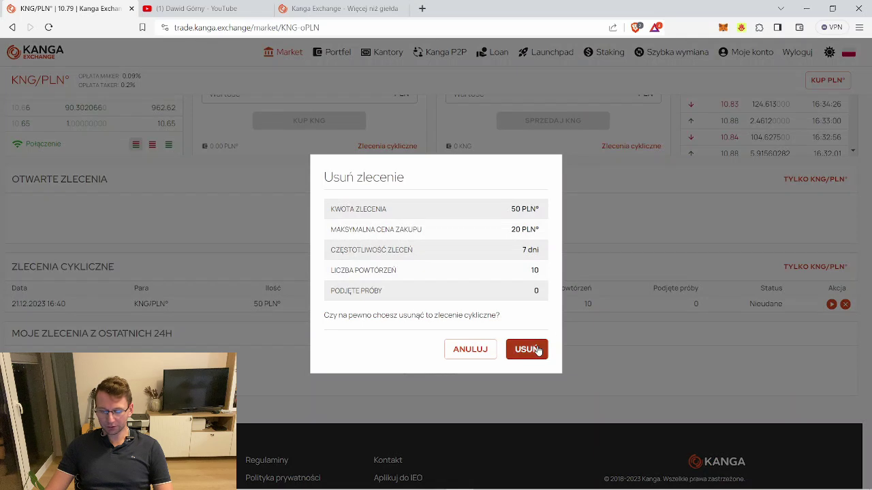
pyautogui.click(537, 350)
pyautogui.click(529, 296)
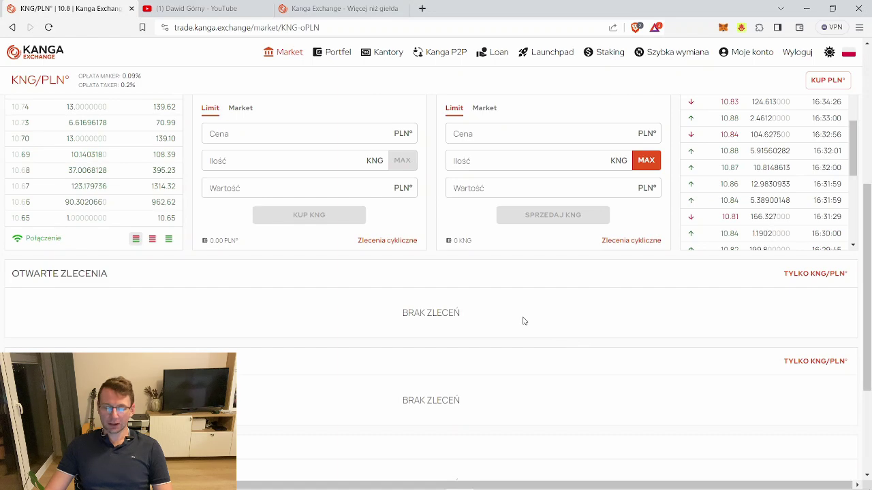
pyautogui.scroll(5, 520, 324)
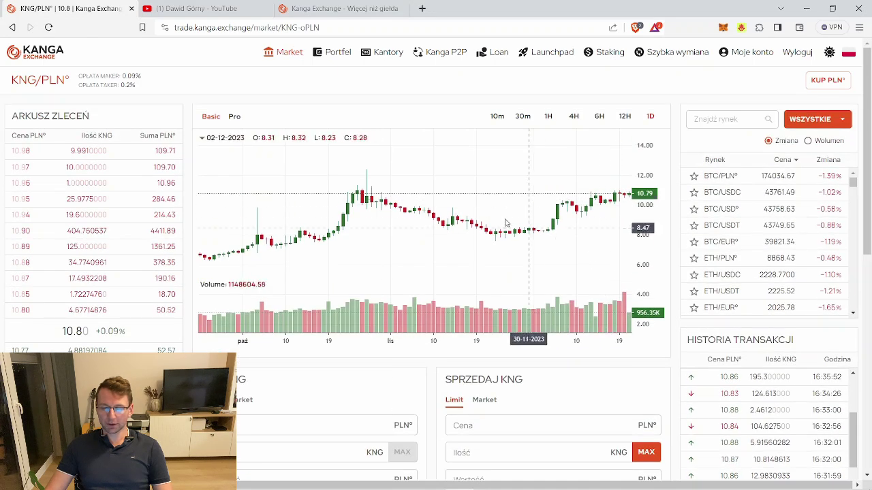